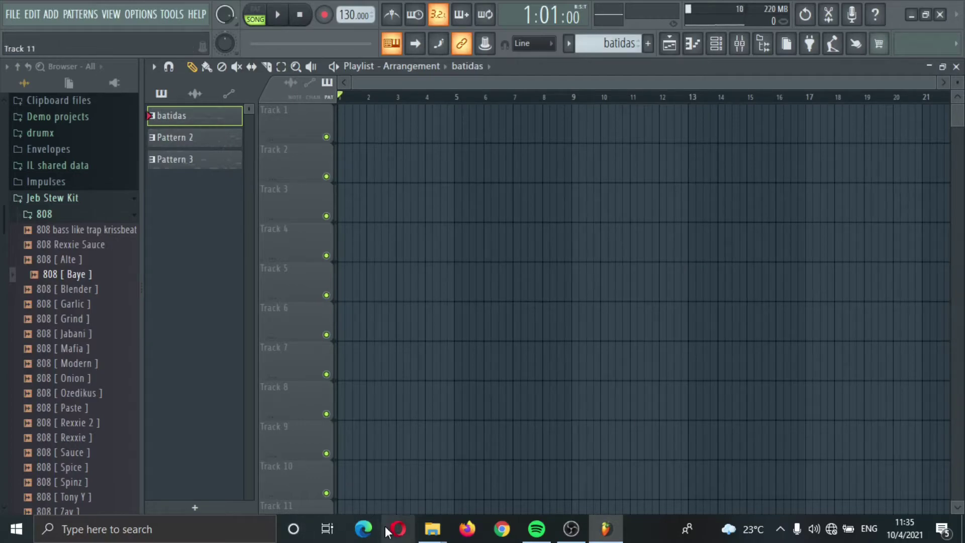
# Bring the Bander_-_Trap_Bandido_intro audio file from the Music folder into the playlist at the start of Track 1.
pyautogui.moveTo(432, 529)
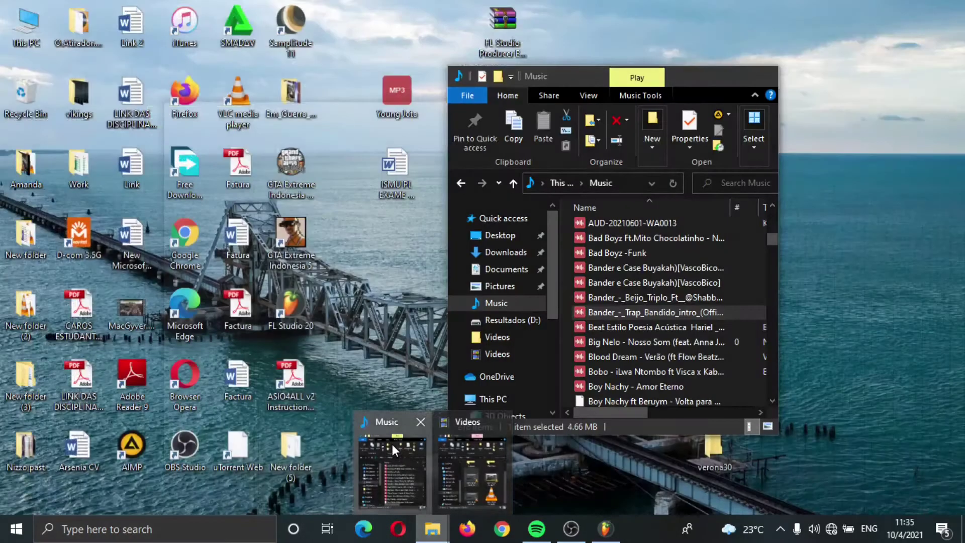
pyautogui.click(392, 444)
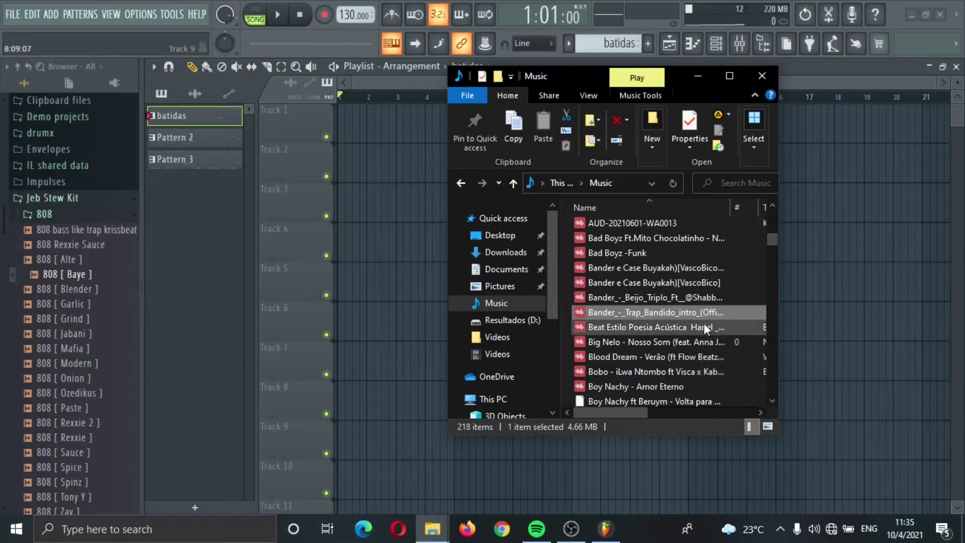
pyautogui.moveTo(699, 321); pyautogui.dragTo(381, 167)
pyautogui.moveTo(570, 178); pyautogui.dragTo(499, 125)
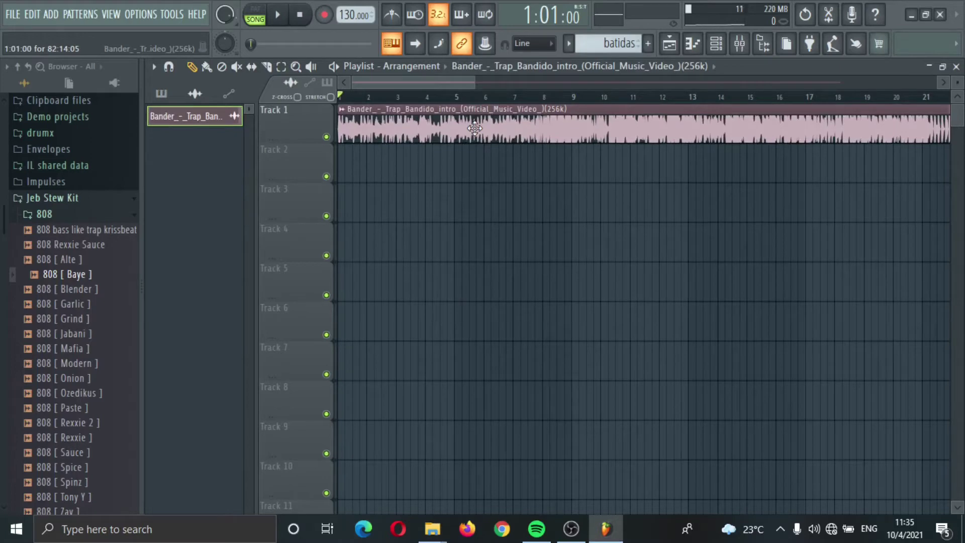
# Run tempo detection on the imported Bander sample to check its estimated BPM, without choosing a tempo.
pyautogui.doubleClick(502, 135)
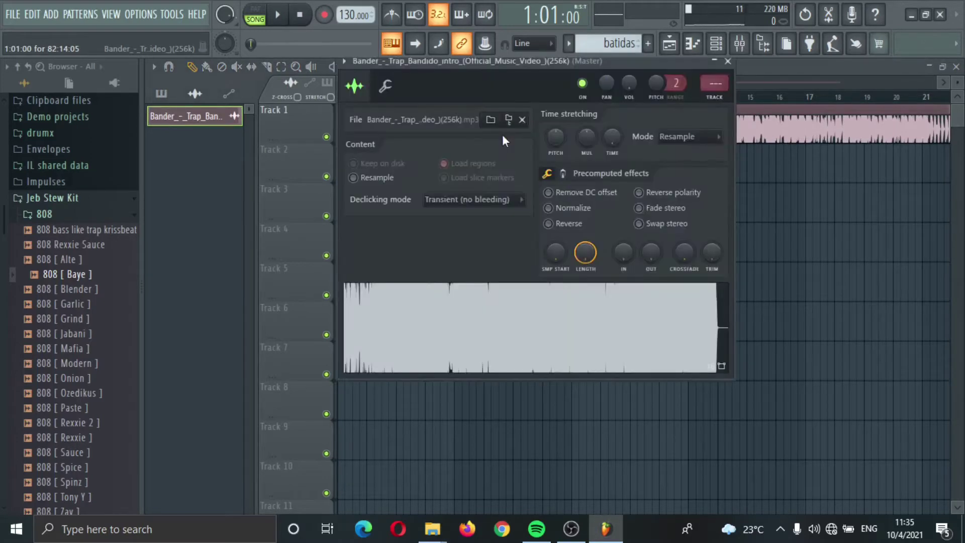
pyautogui.rightClick(517, 298)
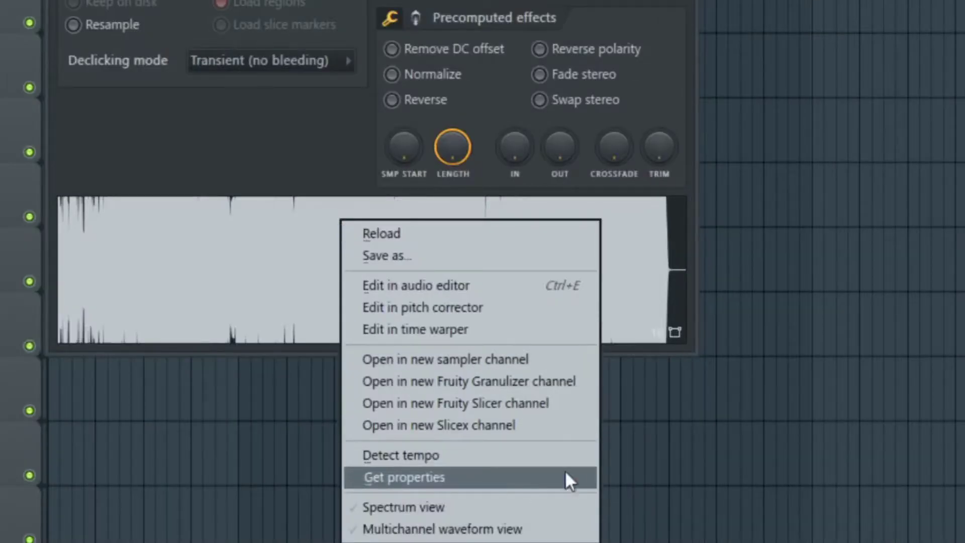
pyautogui.click(535, 455)
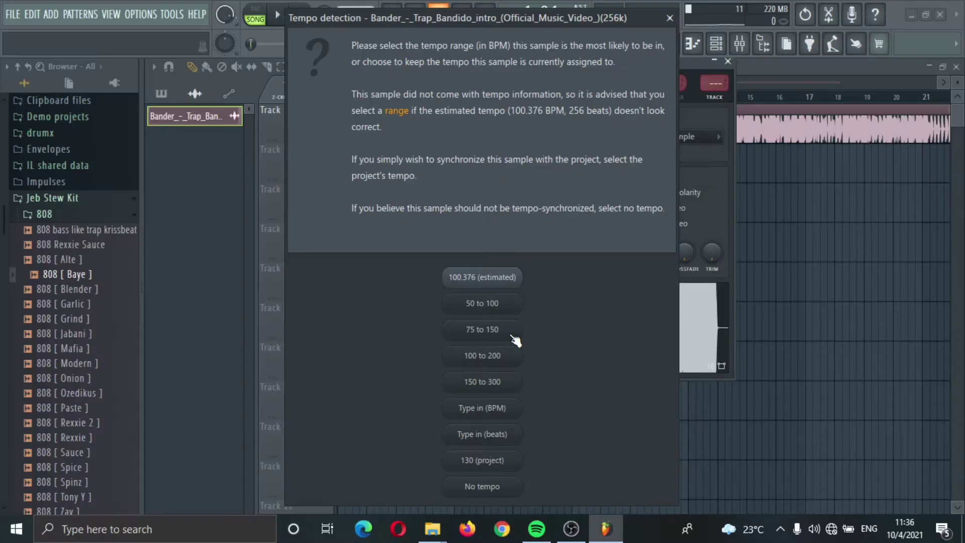
pyautogui.click(336, 285)
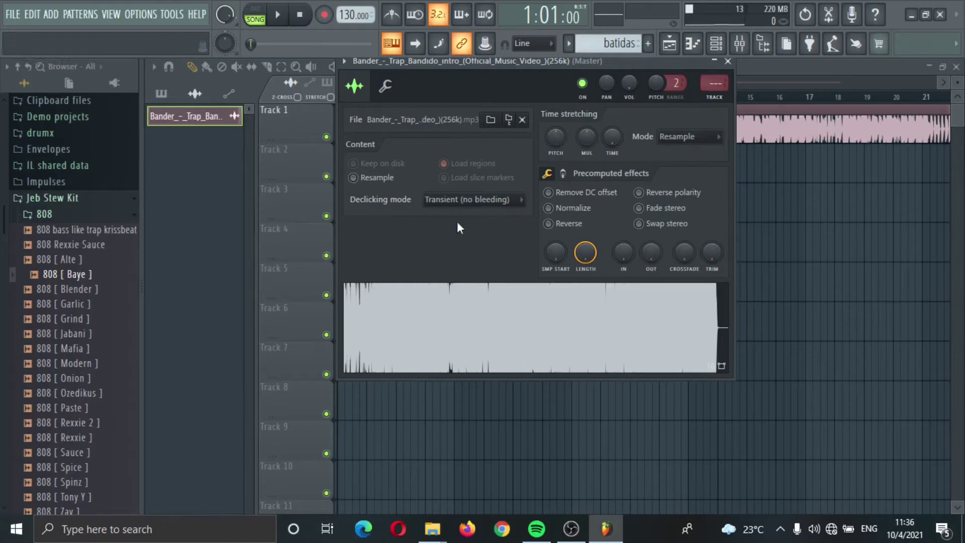
pyautogui.moveTo(610, 78); pyautogui.dragTo(611, 81)
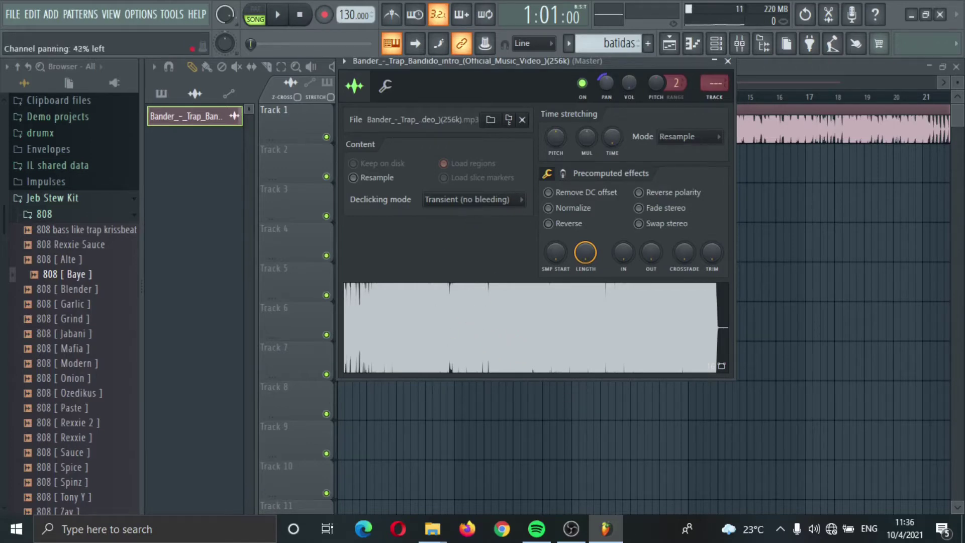
pyautogui.rightClick(611, 81)
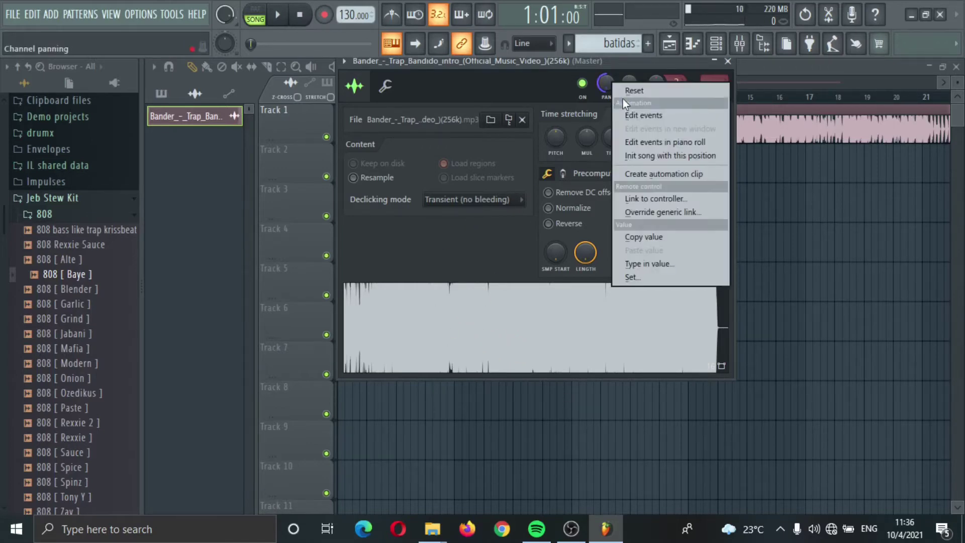
pyautogui.click(626, 86)
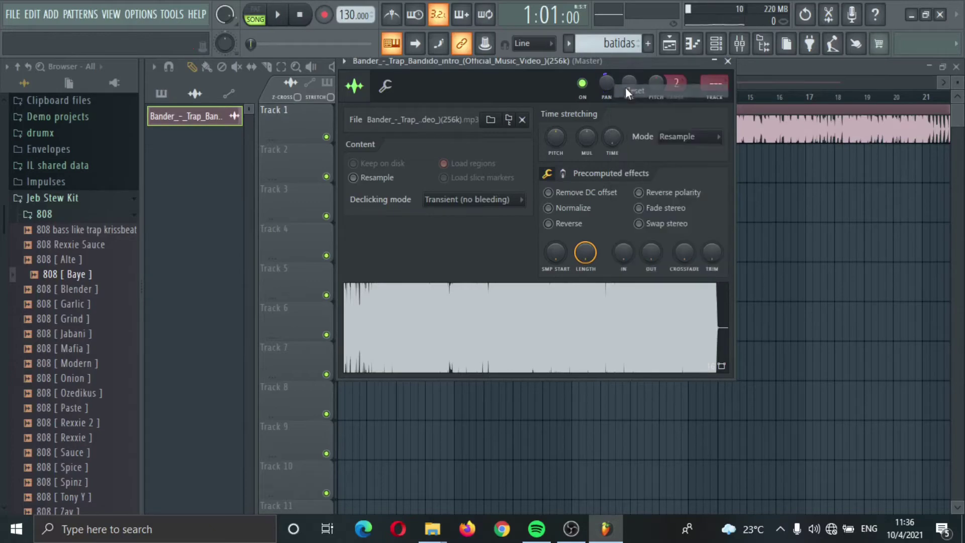
pyautogui.click(727, 61)
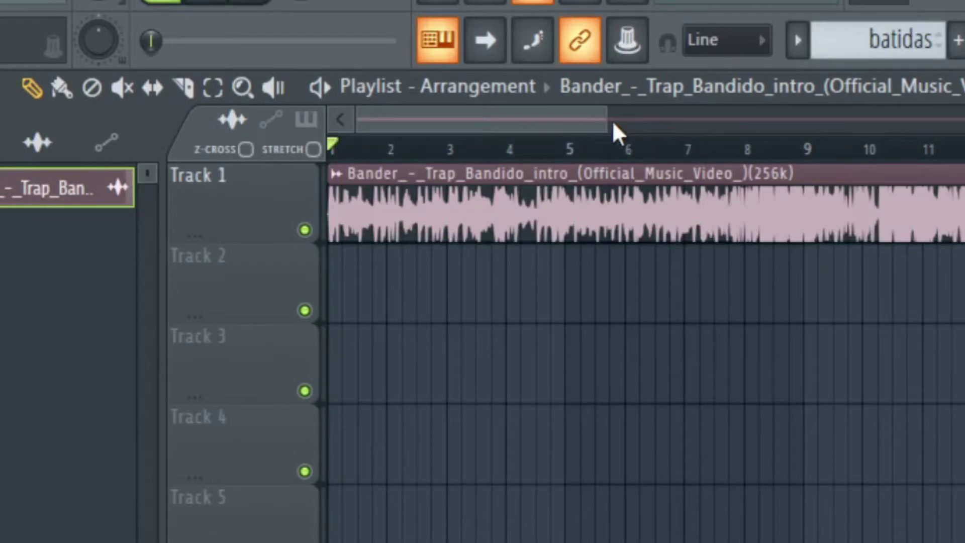
# Slice off and remove the silent lead-in of the audio clip on Track 1 and align the remainder with bar 1.
pyautogui.moveTo(600, 123); pyautogui.dragTo(246, 239)
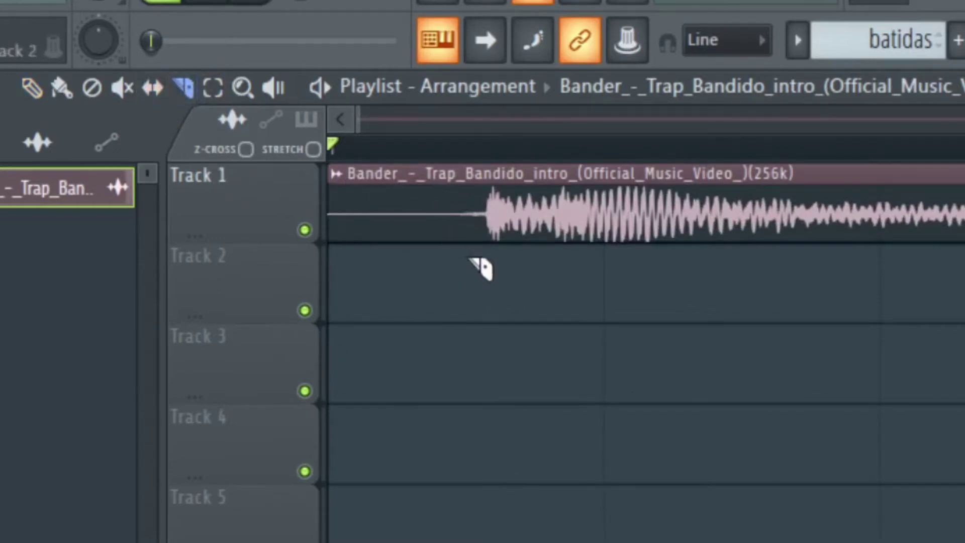
pyautogui.moveTo(491, 226); pyautogui.dragTo(492, 157)
pyautogui.click(32, 88)
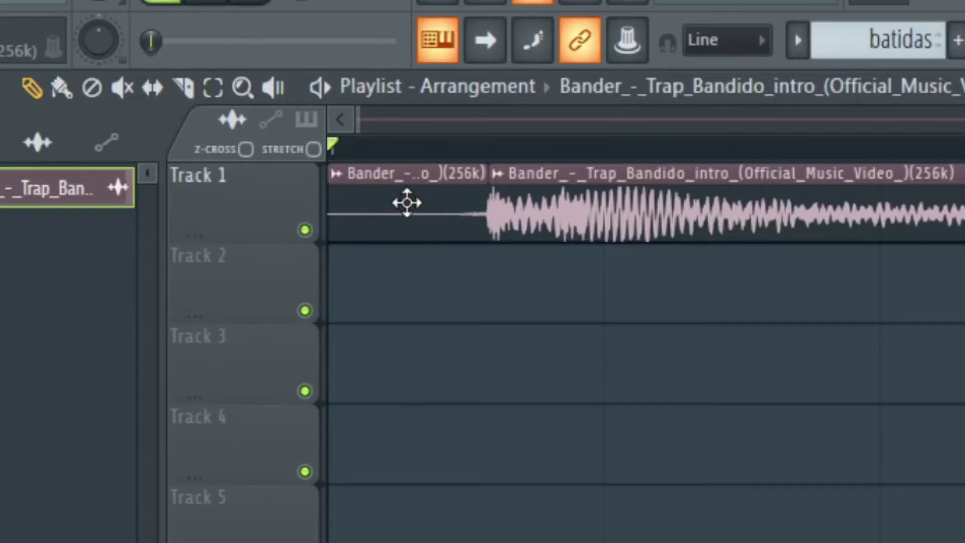
pyautogui.rightClick(406, 203)
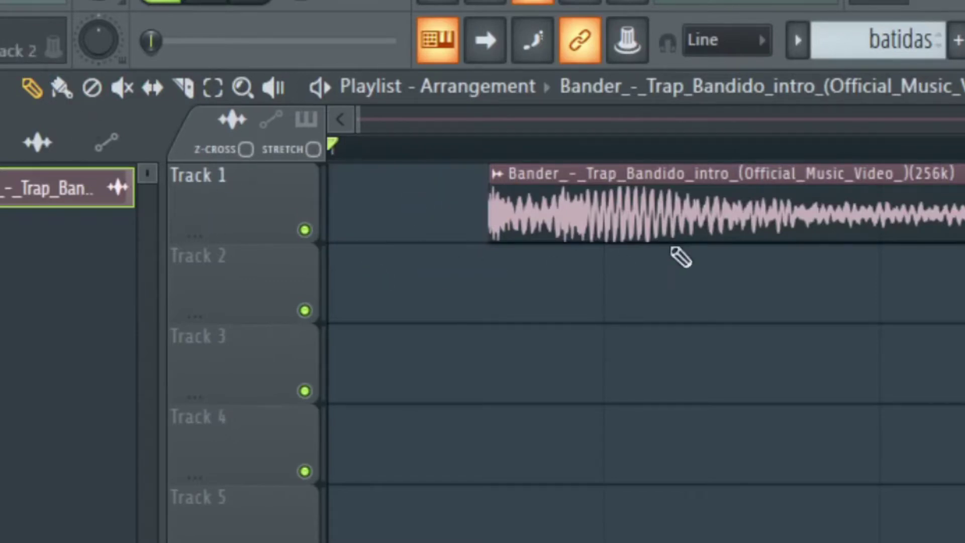
pyautogui.moveTo(712, 224); pyautogui.dragTo(441, 223)
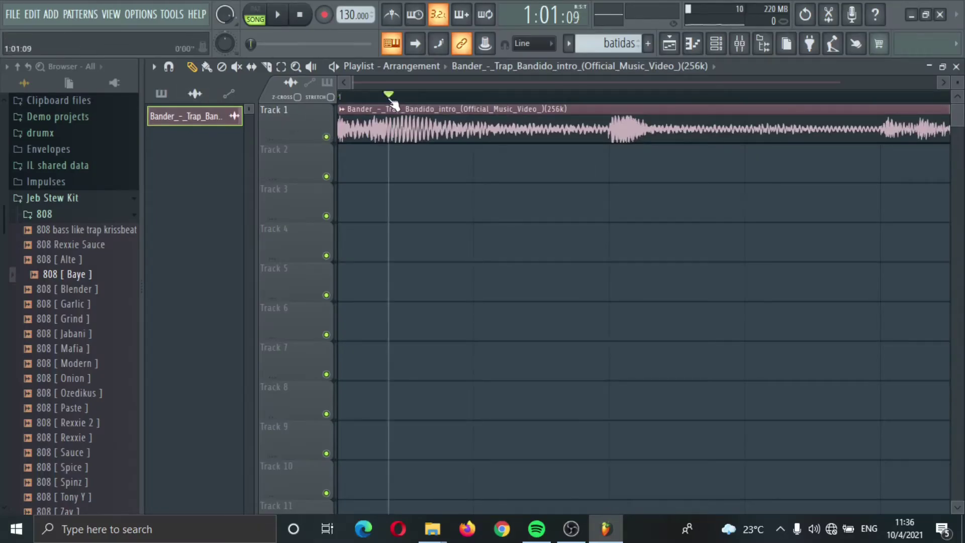
# Lower the channel volume of the Bander sample in its channel settings.
pyautogui.doubleClick(400, 141)
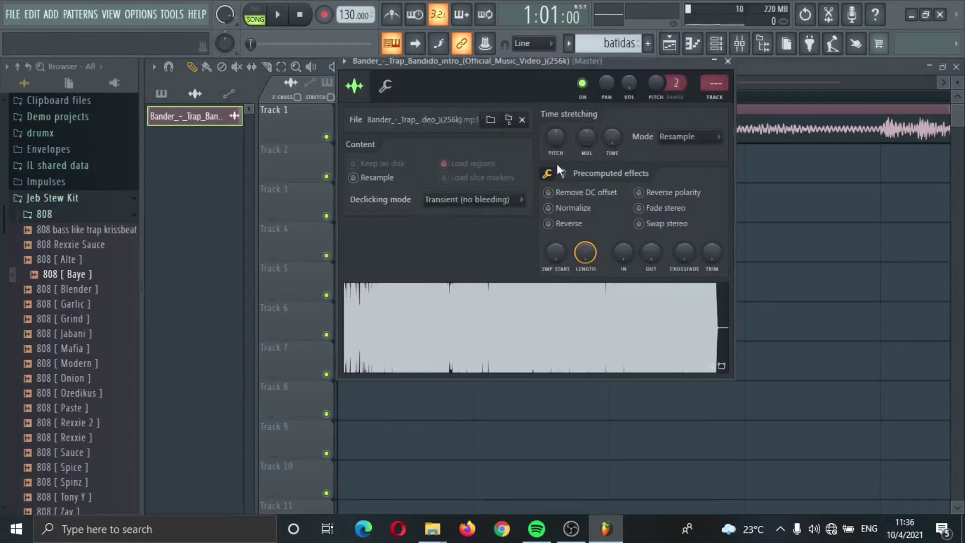
pyautogui.moveTo(629, 83); pyautogui.dragTo(629, 116)
pyautogui.click(727, 61)
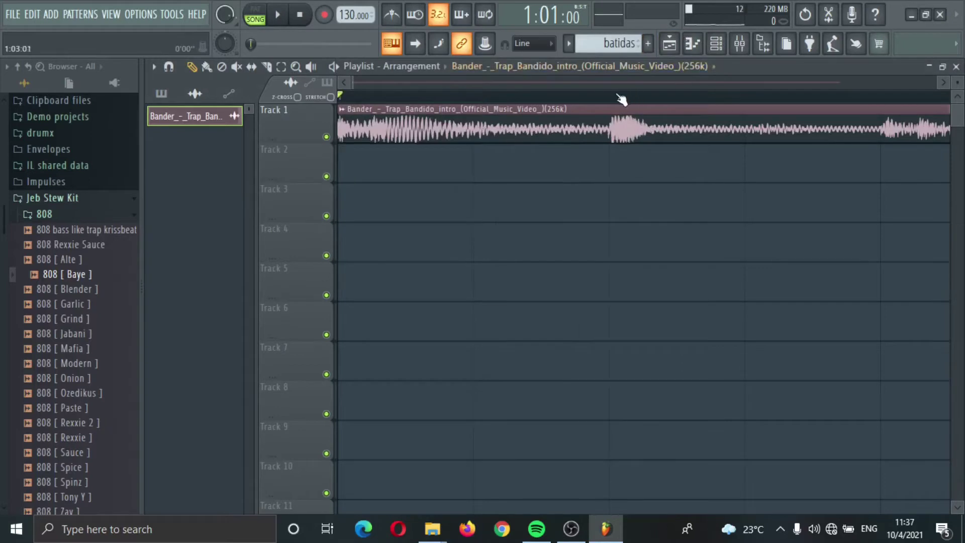
# Enable the metronome and play the song from the start to check the audio clip against the beat.
pyautogui.click(383, 17)
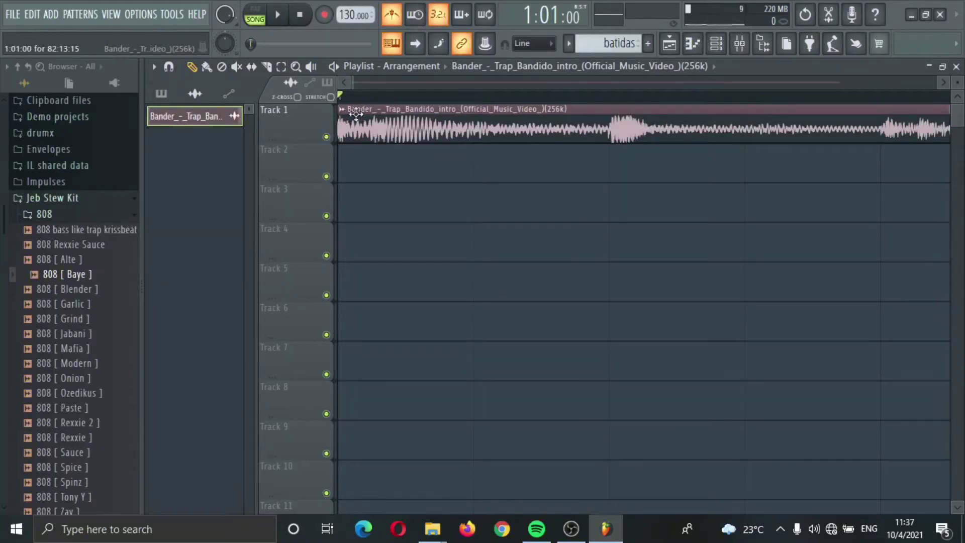
pyautogui.moveTo(354, 81); pyautogui.dragTo(404, 83)
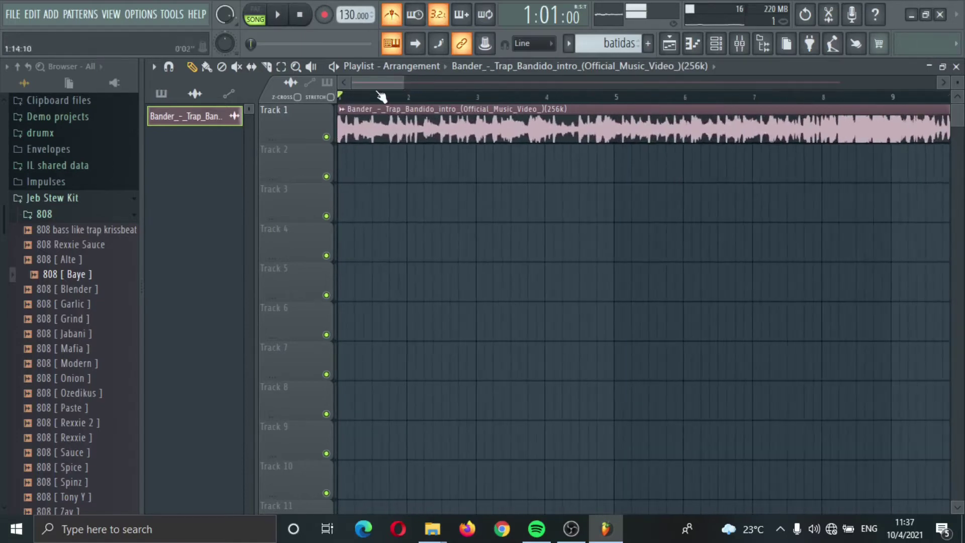
pyautogui.press('space')
pyautogui.press('space')
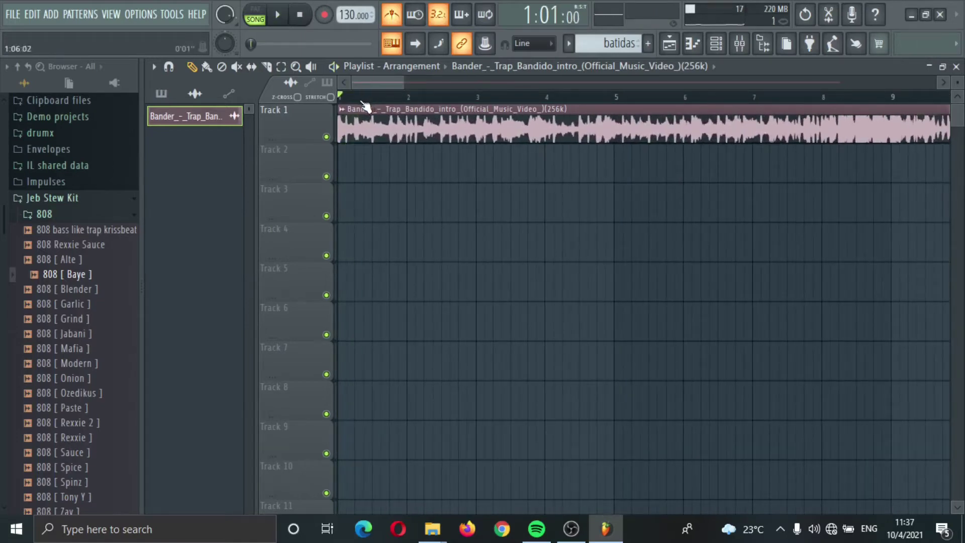
pyautogui.press('space')
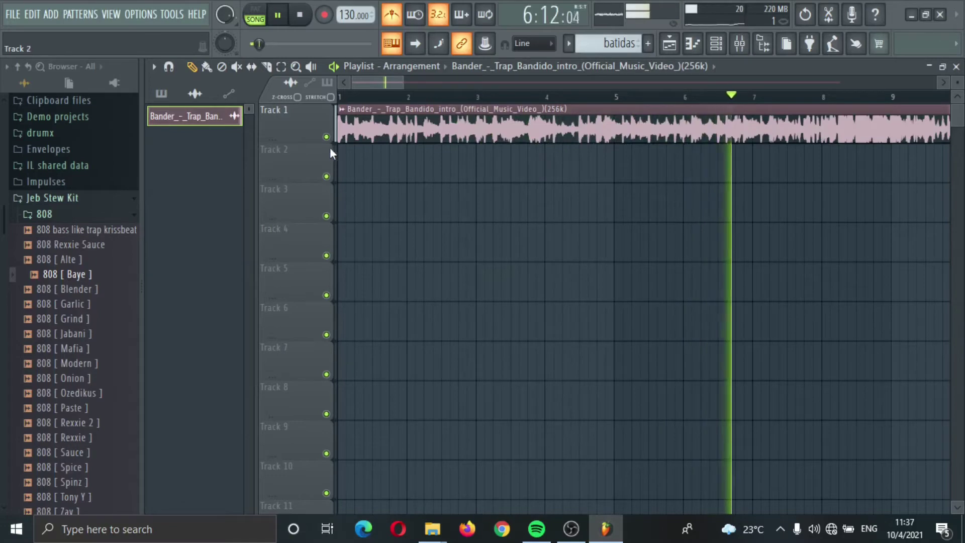
pyautogui.moveTo(405, 82); pyautogui.dragTo(471, 151)
pyautogui.press('space')
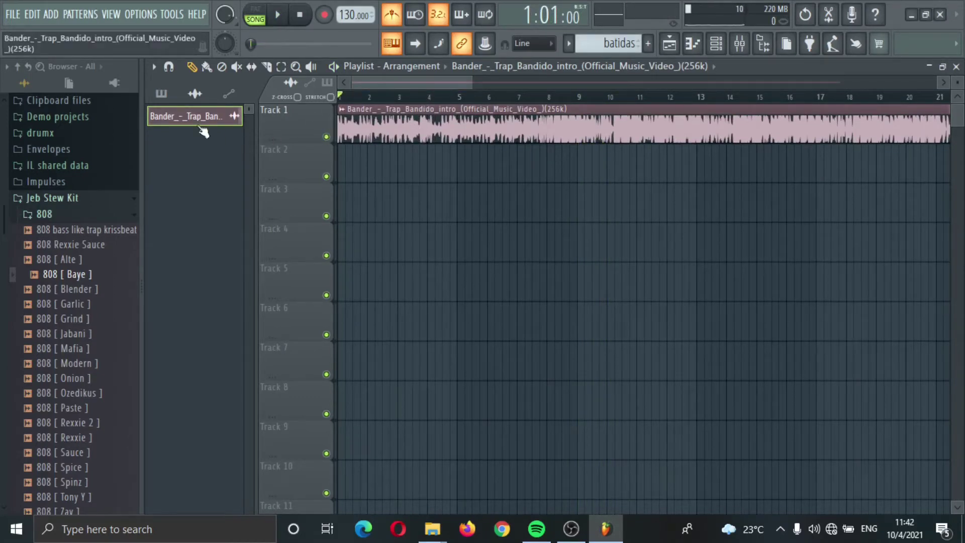
# Add a new pattern with the default name Pattern 4, leaving the playlist without a clip of it.
pyautogui.click(158, 95)
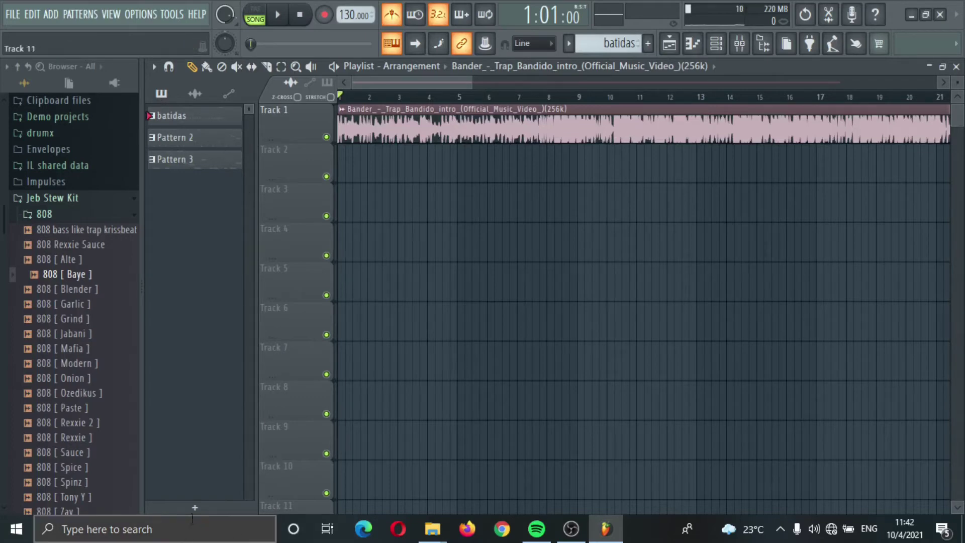
pyautogui.click(209, 511)
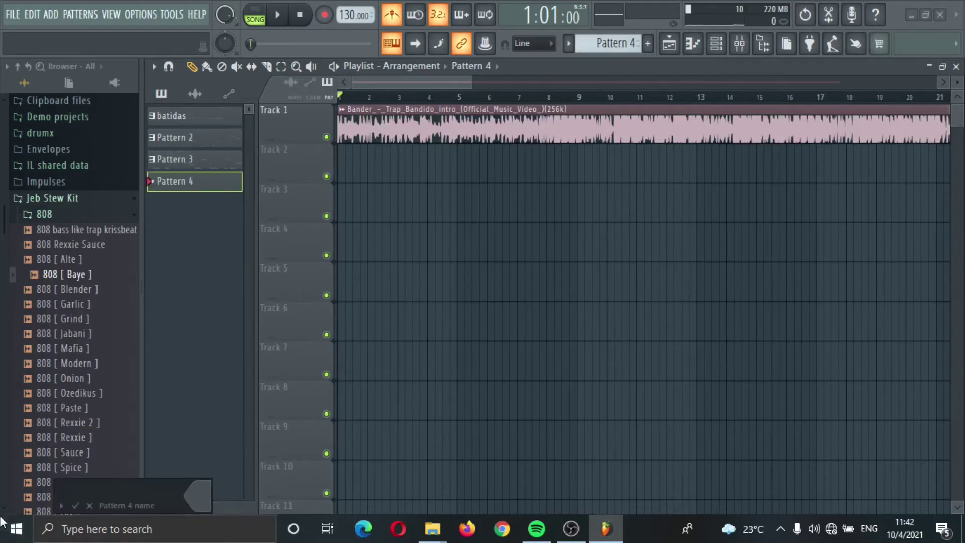
pyautogui.click(76, 505)
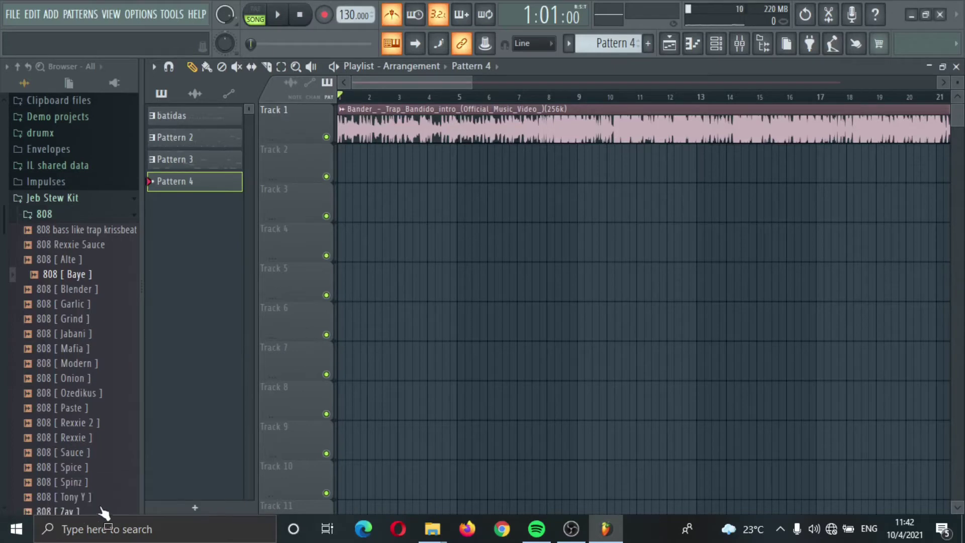
pyautogui.click(587, 172)
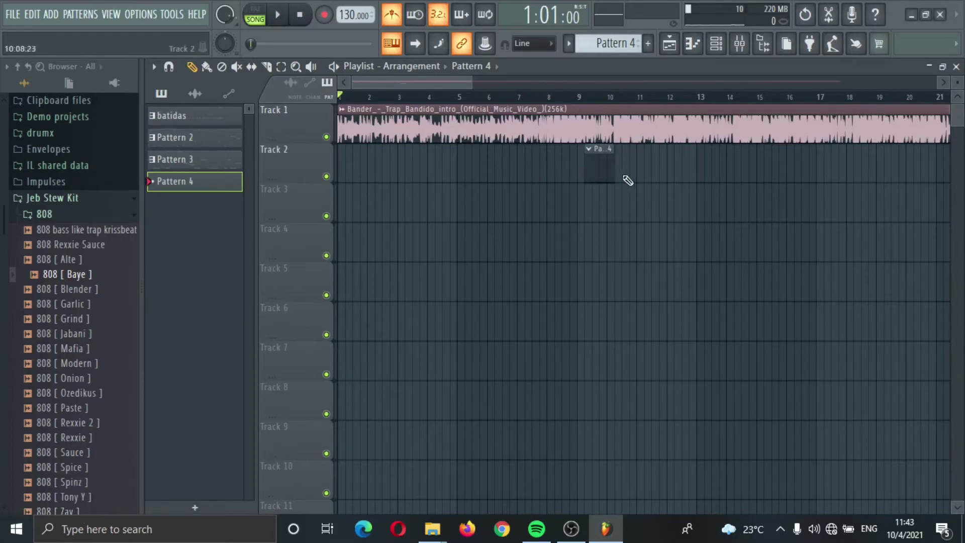
pyautogui.rightClick(614, 174)
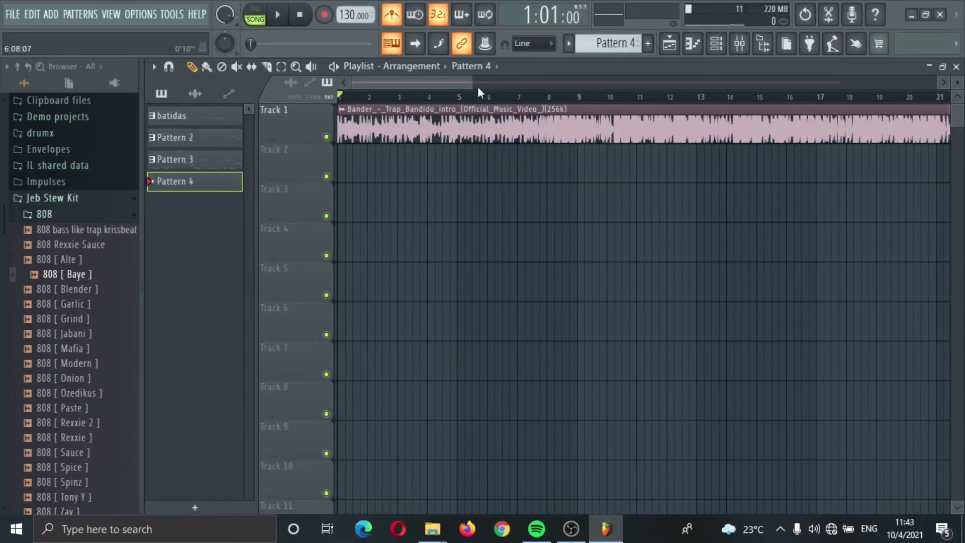
# Audition the song from just before bar 8 and place a four-bar Pattern 4 clip at bar 9 on Track 2.
pyautogui.moveTo(470, 83); pyautogui.dragTo(418, 87)
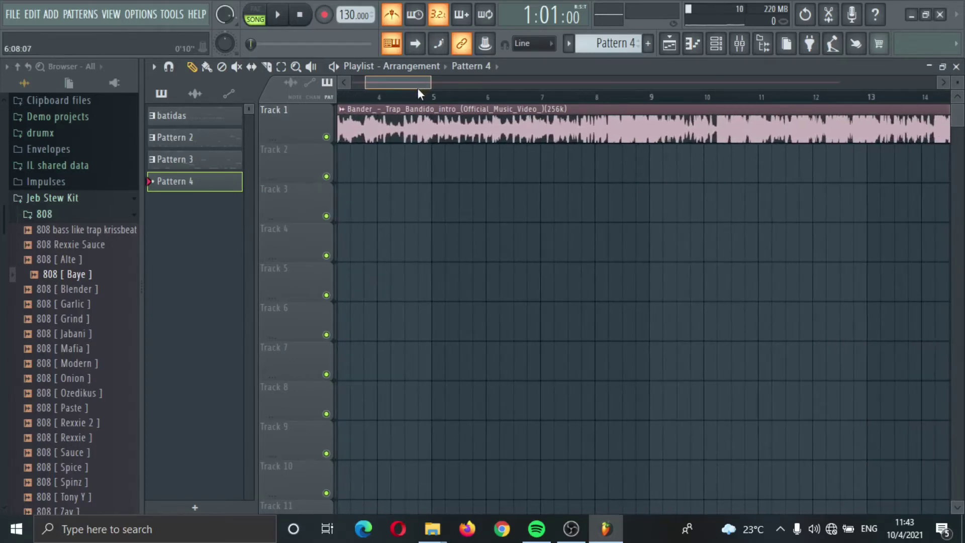
pyautogui.click(583, 95)
pyautogui.press('space')
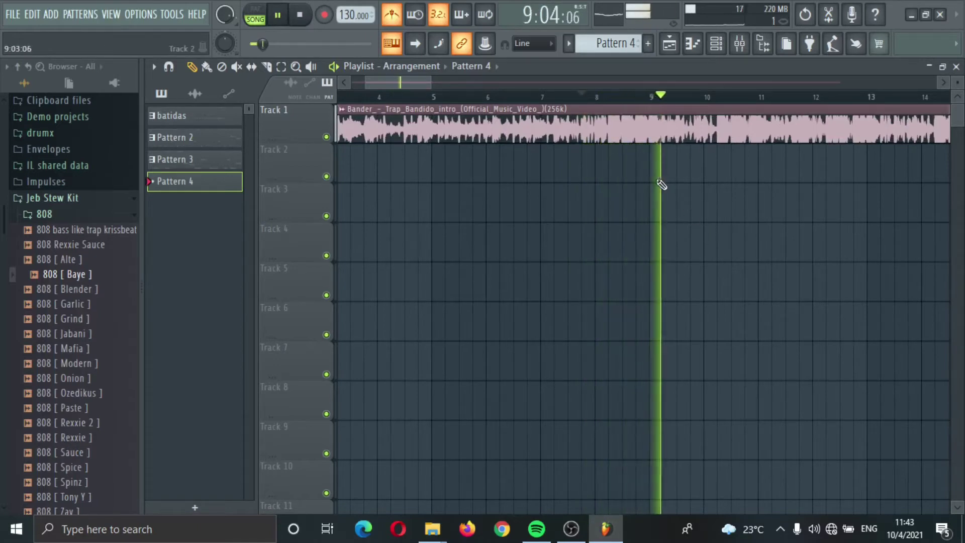
pyautogui.press('space')
pyautogui.click(688, 164)
pyautogui.moveTo(689, 164); pyautogui.dragTo(853, 181)
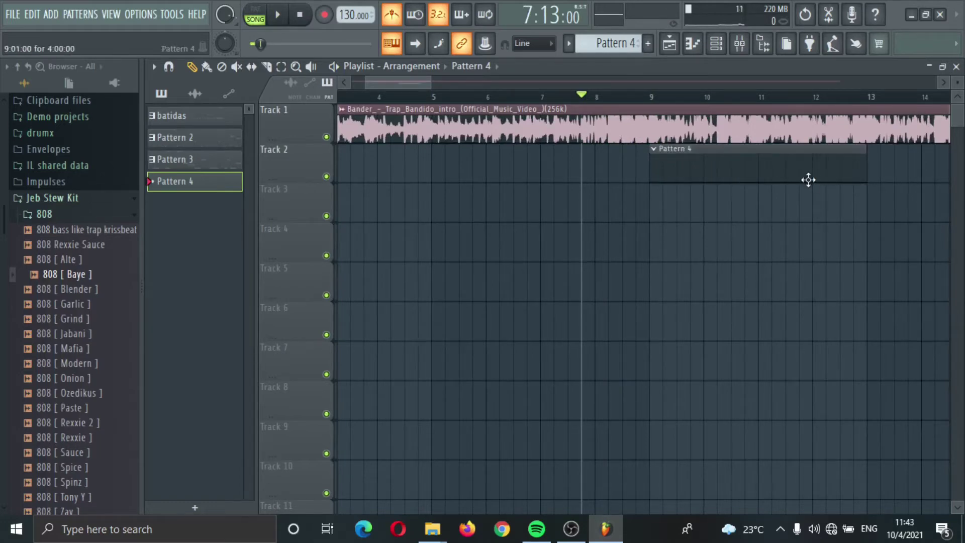
# Open Pattern 4's channel rack and, with the song playing, add JEB KEEK 2 hits on steps 1, 5 and 21.
pyautogui.doubleClick(809, 180)
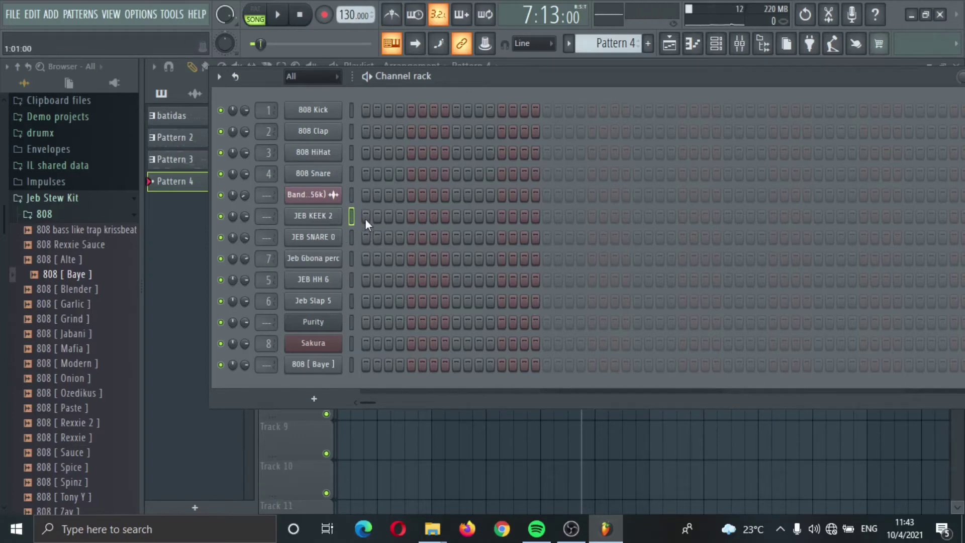
pyautogui.press('space')
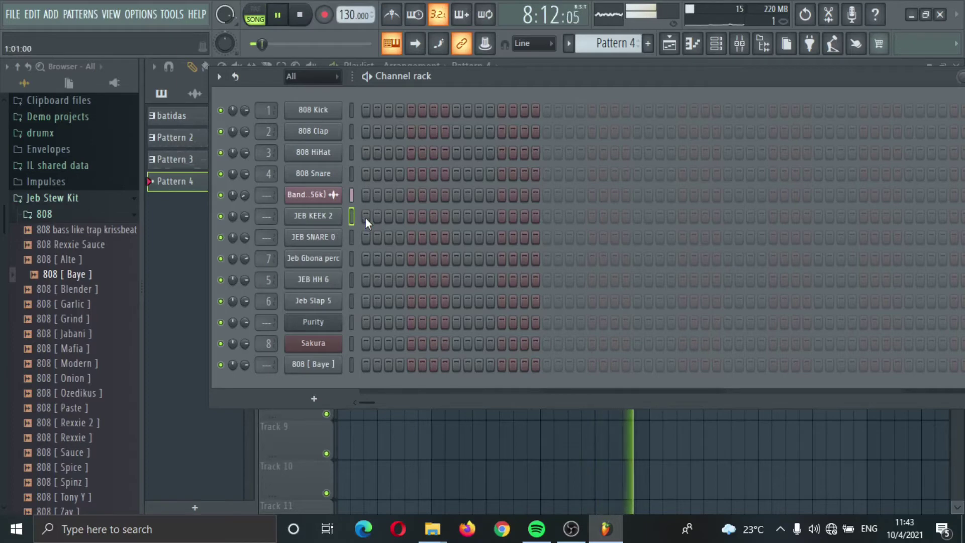
pyautogui.press('space')
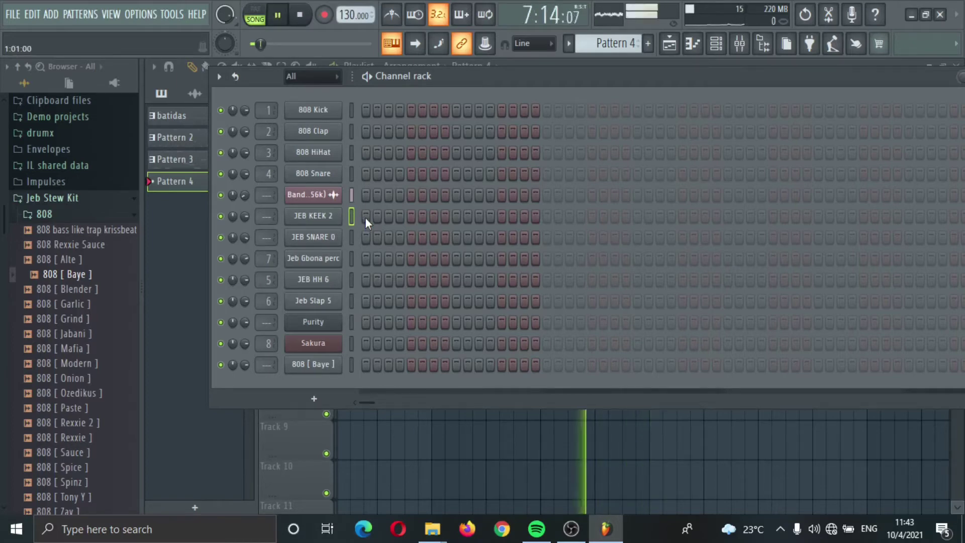
pyautogui.click(366, 216)
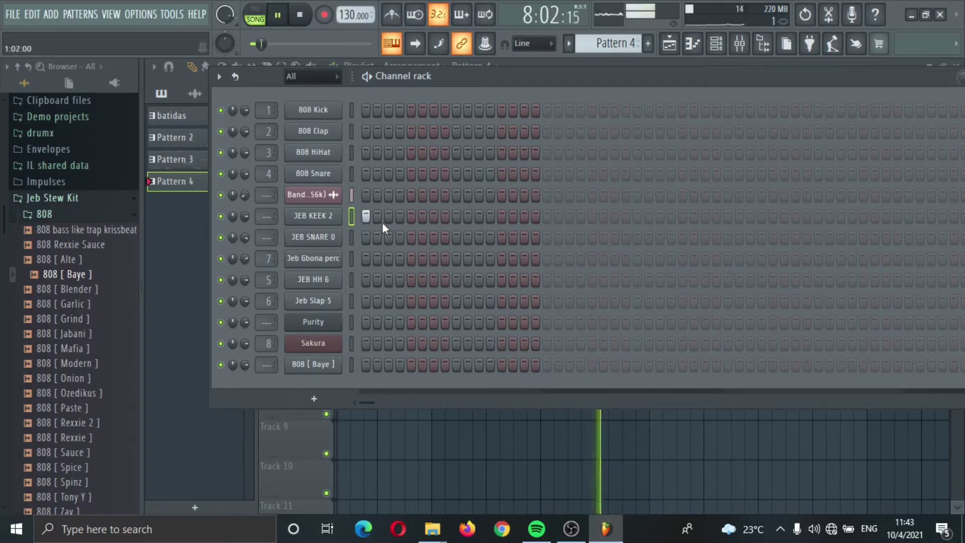
pyautogui.click(412, 217)
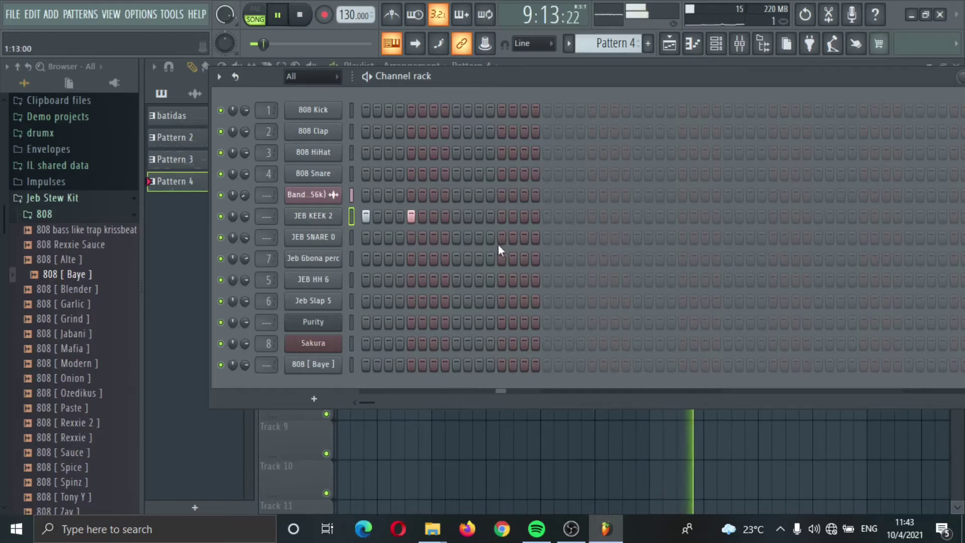
pyautogui.click(591, 216)
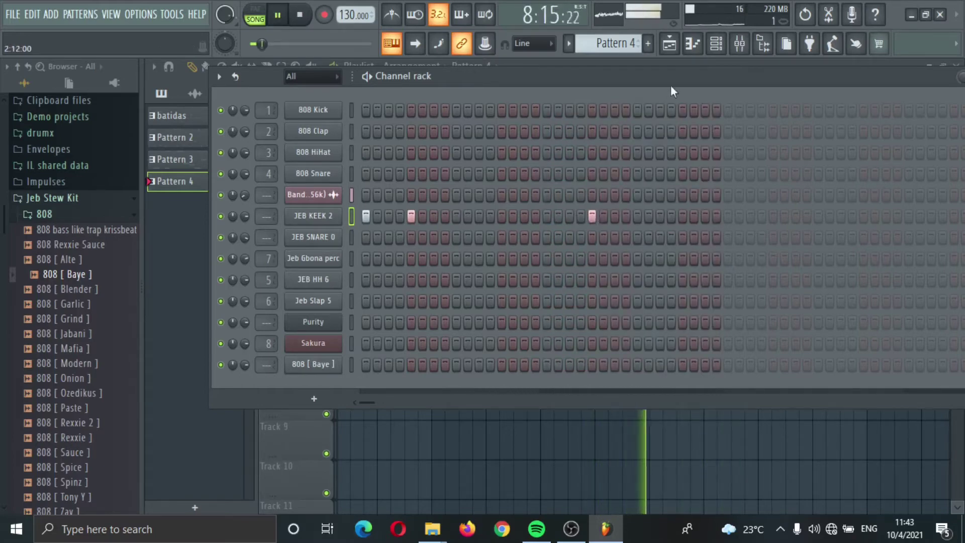
pyautogui.press('space')
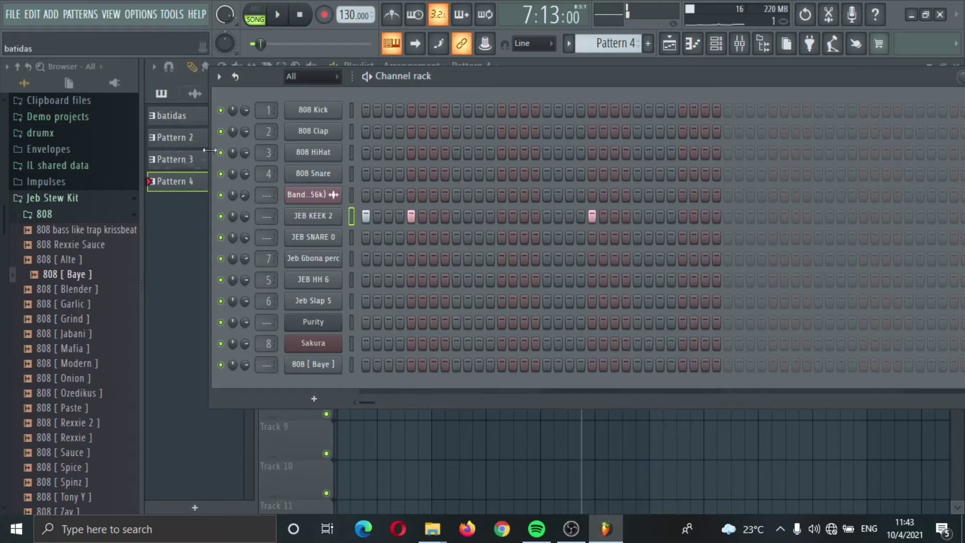
# Open the JEB KEEK 2 channel of Pattern 4 in the piano roll and start song playback.
pyautogui.rightClick(321, 222)
pyautogui.click(374, 219)
pyautogui.rightClick(328, 209)
pyautogui.click(351, 211)
pyautogui.press('space')
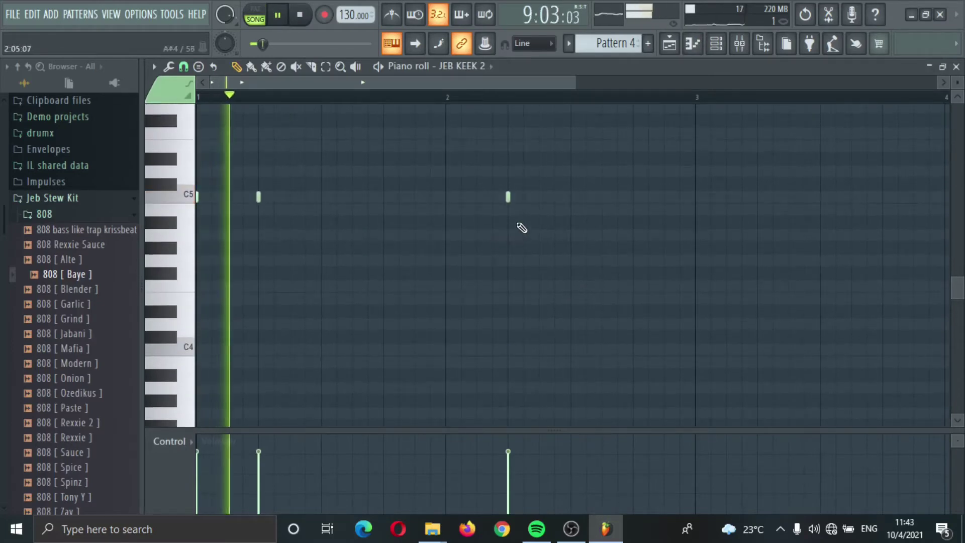
# Add C5 kick notes on steps 9, 11 and 15 of bar 2 and on step 1 of bar 3.
pyautogui.doubleClick(507, 199)
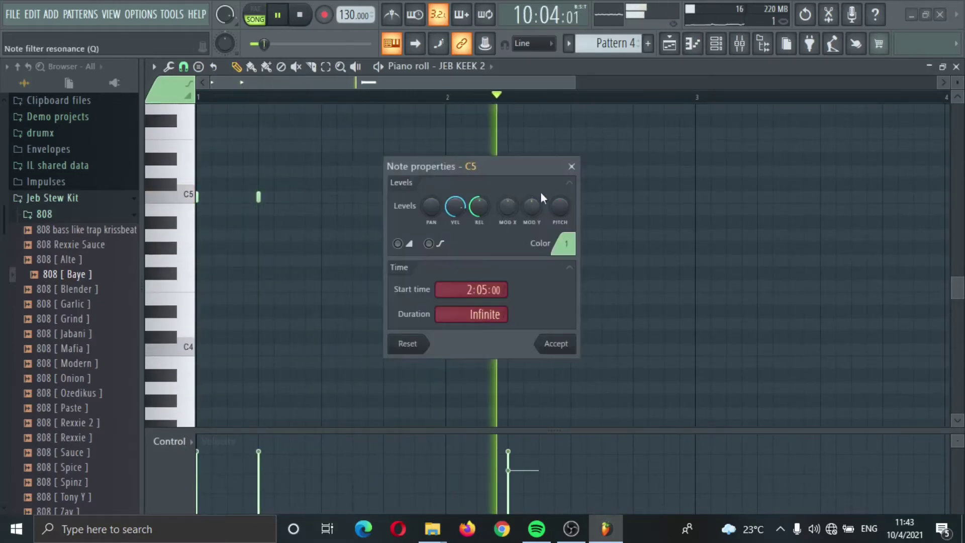
pyautogui.click(570, 166)
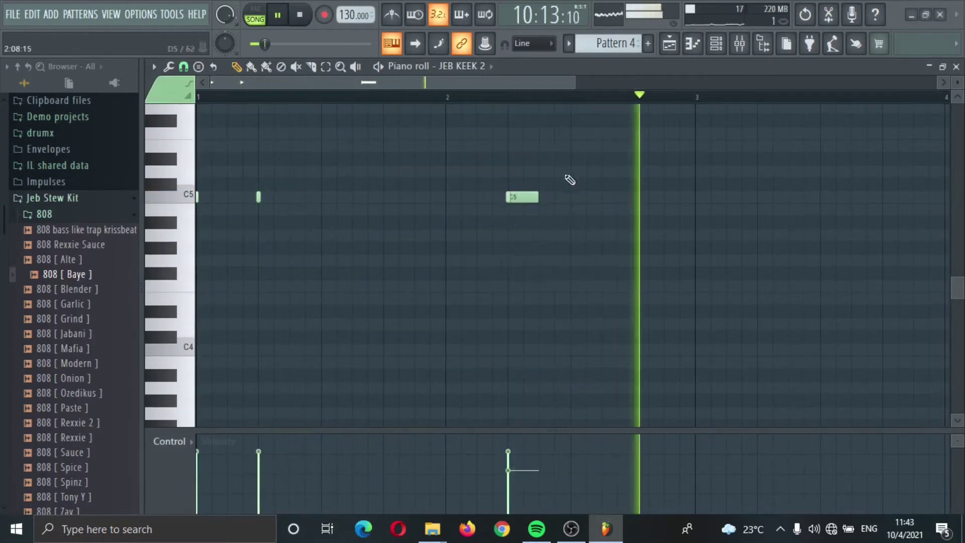
pyautogui.doubleClick(523, 197)
pyautogui.click(572, 166)
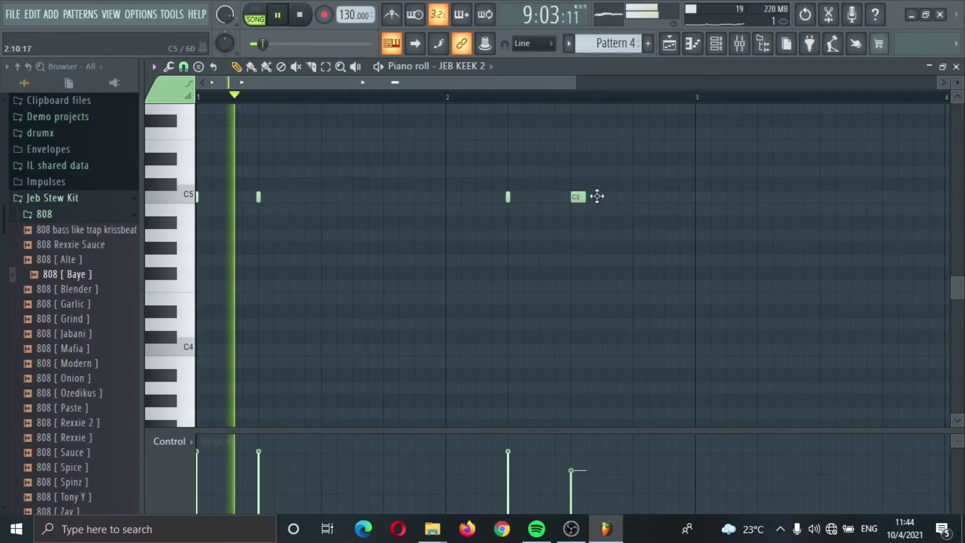
pyautogui.click(603, 198)
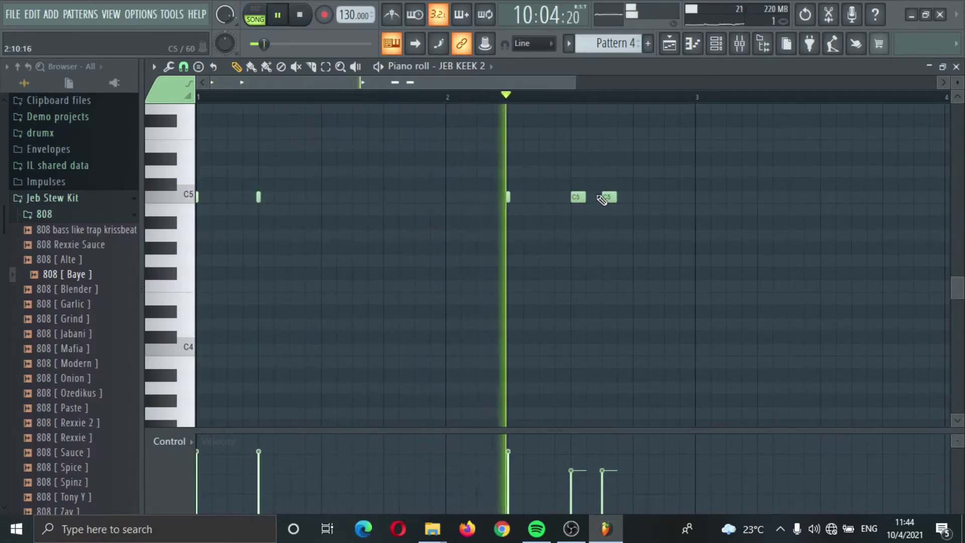
pyautogui.press('space')
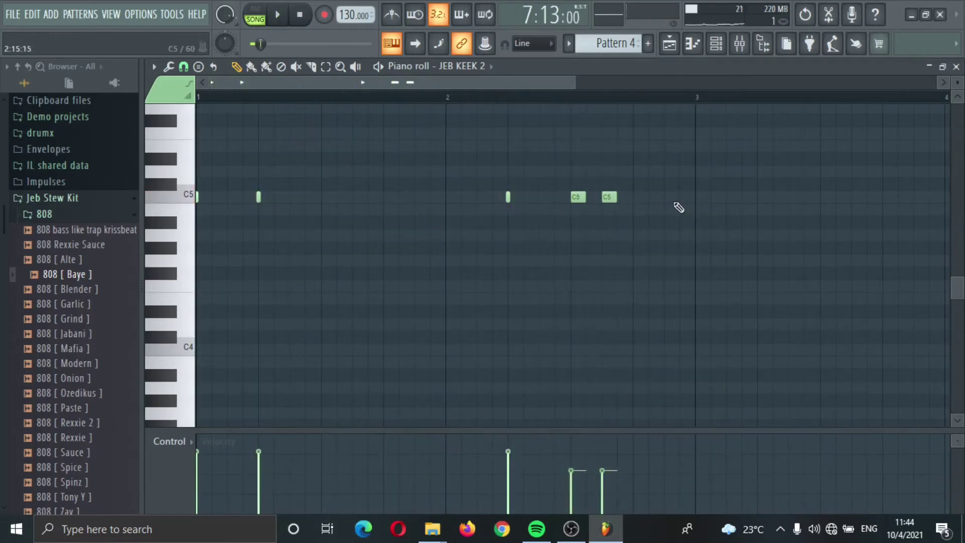
pyautogui.click(703, 197)
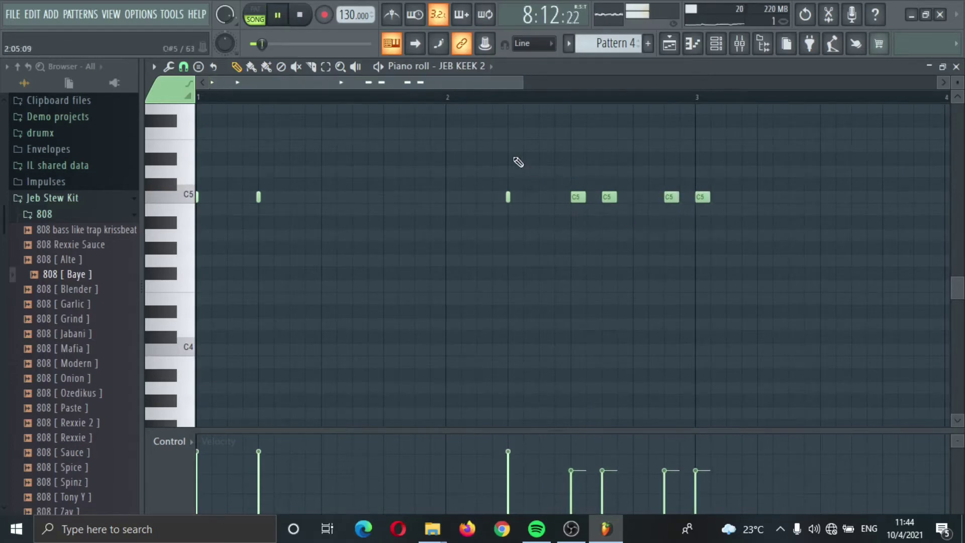
# Add C5 kick notes on steps 5, 11 and 13 of bar 3, checking them against the song.
pyautogui.moveTo(483, 84); pyautogui.dragTo(485, 83)
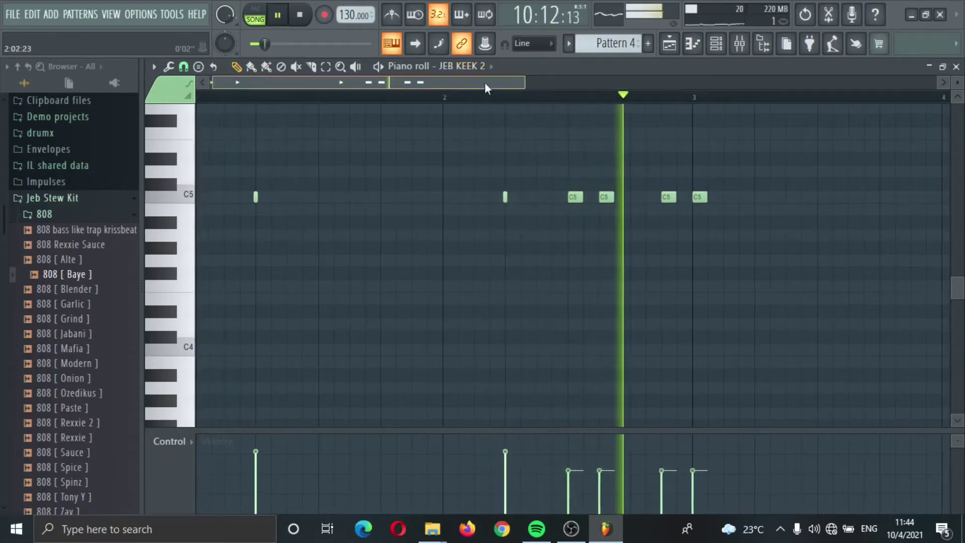
pyautogui.press('space')
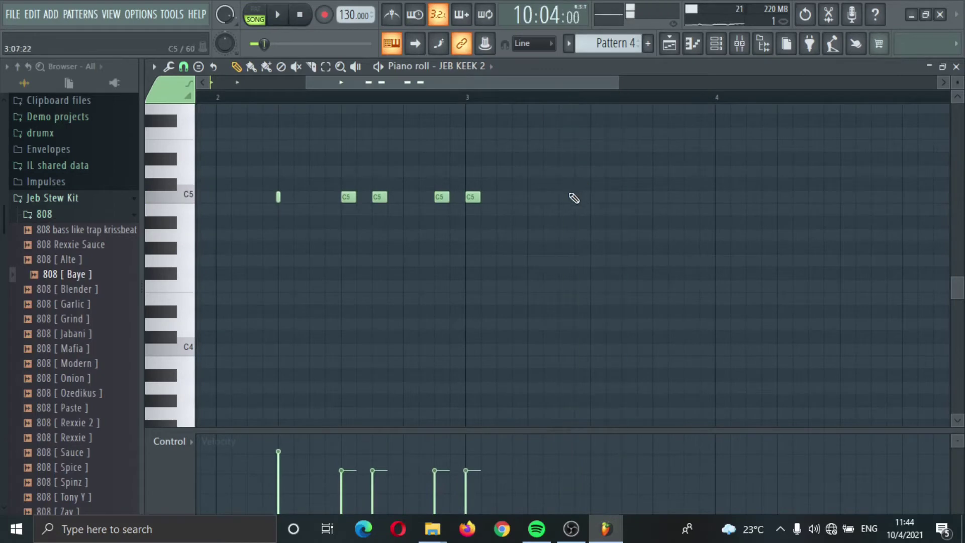
pyautogui.press('space')
pyautogui.click(532, 197)
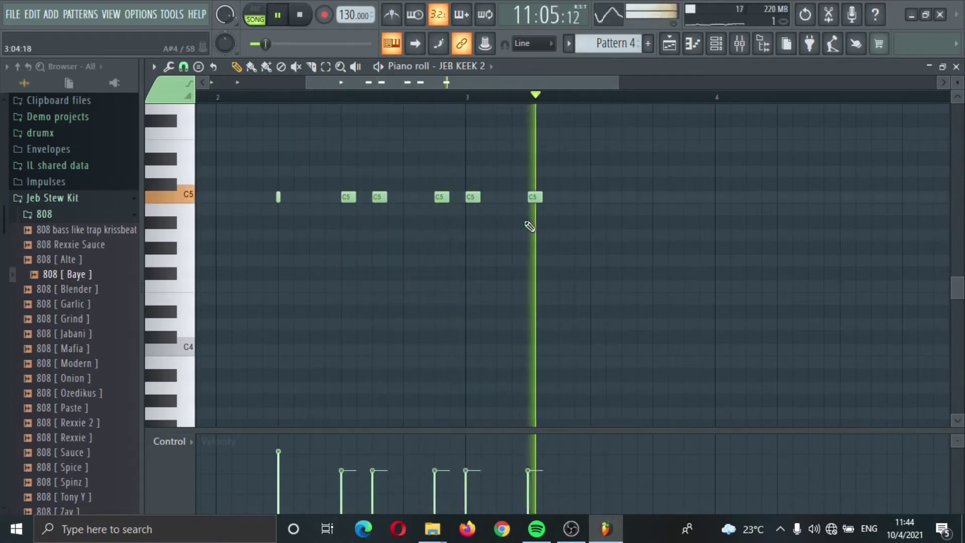
pyautogui.click(657, 211)
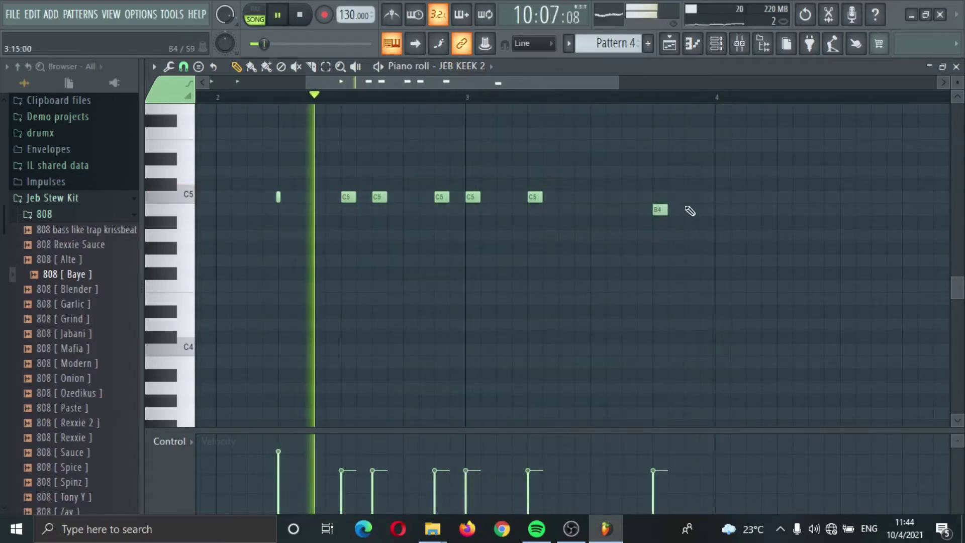
pyautogui.moveTo(664, 212); pyautogui.dragTo(657, 197)
pyautogui.click(690, 197)
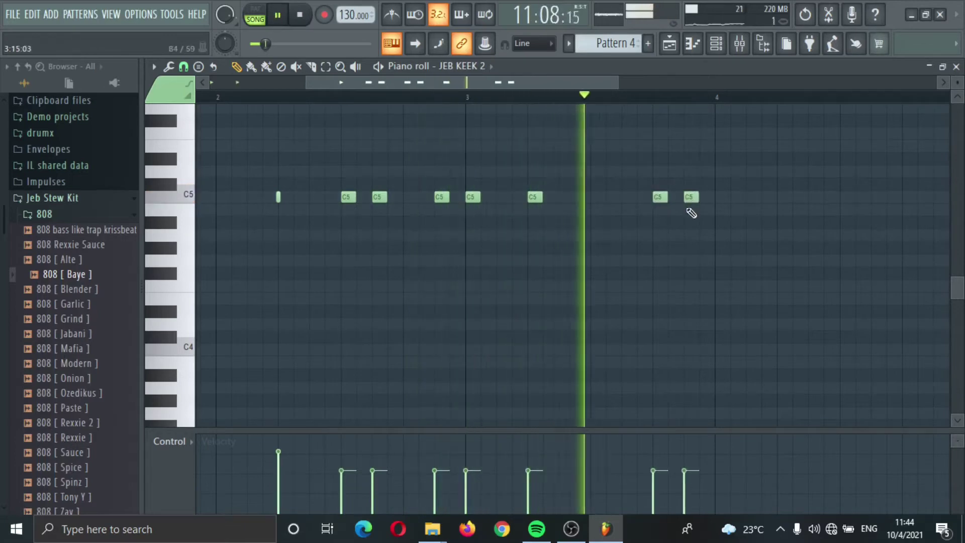
pyautogui.rightClick(690, 198)
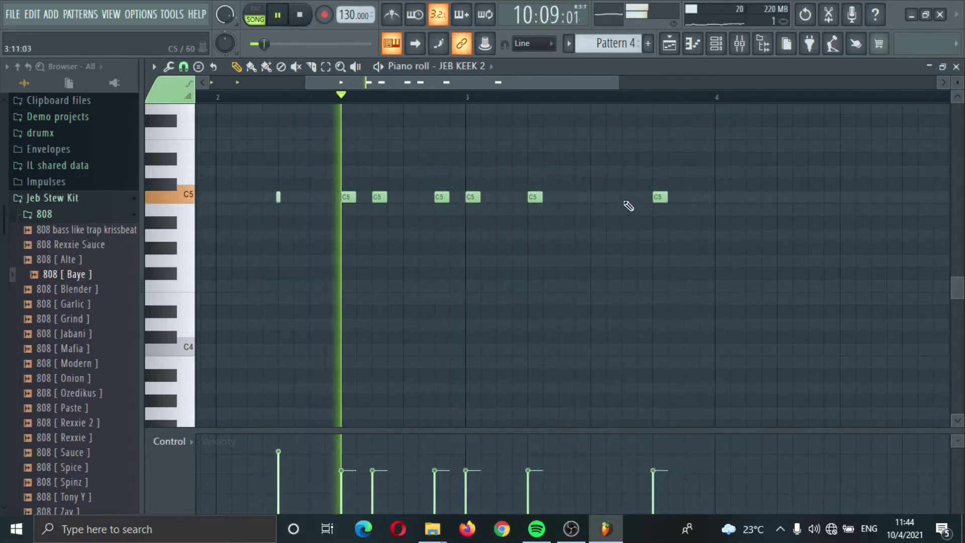
pyautogui.click(626, 197)
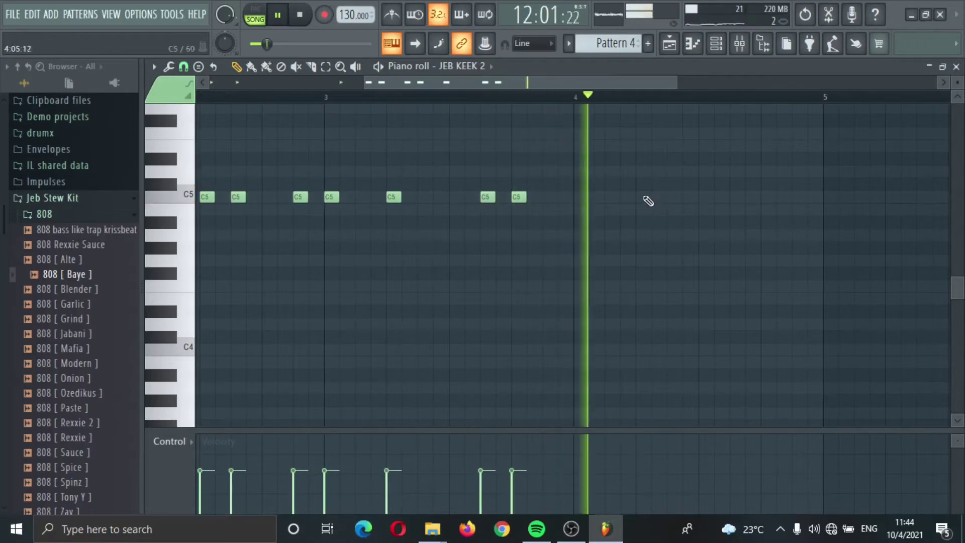
# Add C5 kick notes on steps 5, 7, 9 and 13 of bar 4.
pyautogui.click(646, 197)
pyautogui.click(667, 197)
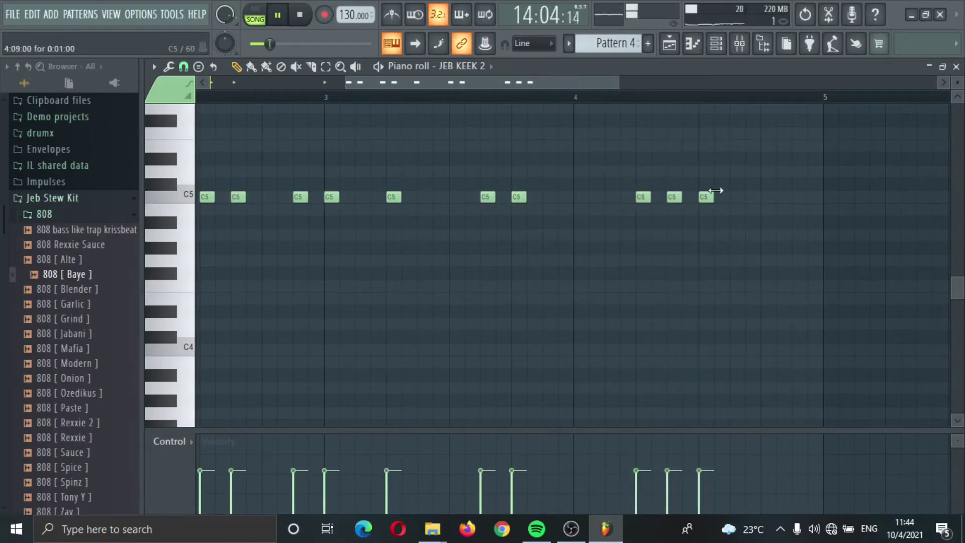
pyautogui.click(768, 197)
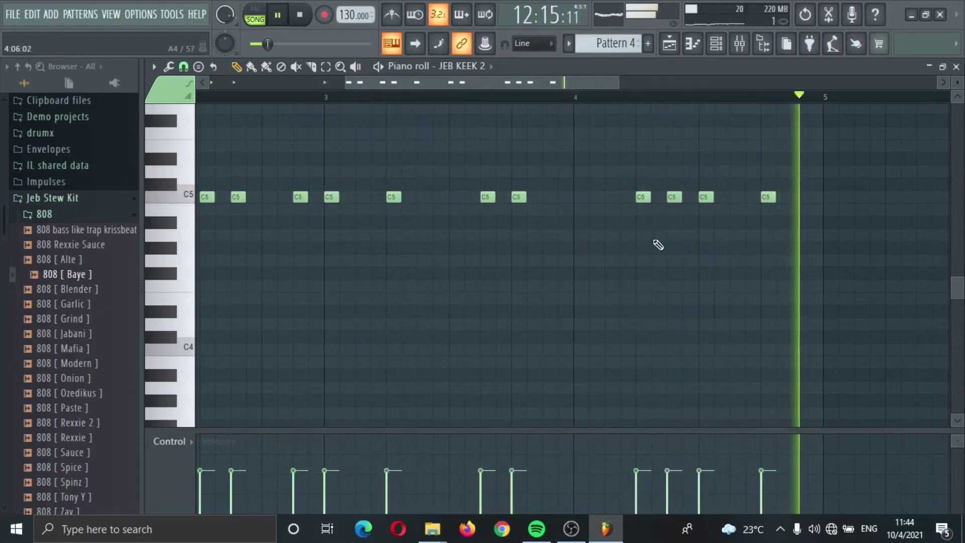
pyautogui.moveTo(577, 81); pyautogui.dragTo(378, 71)
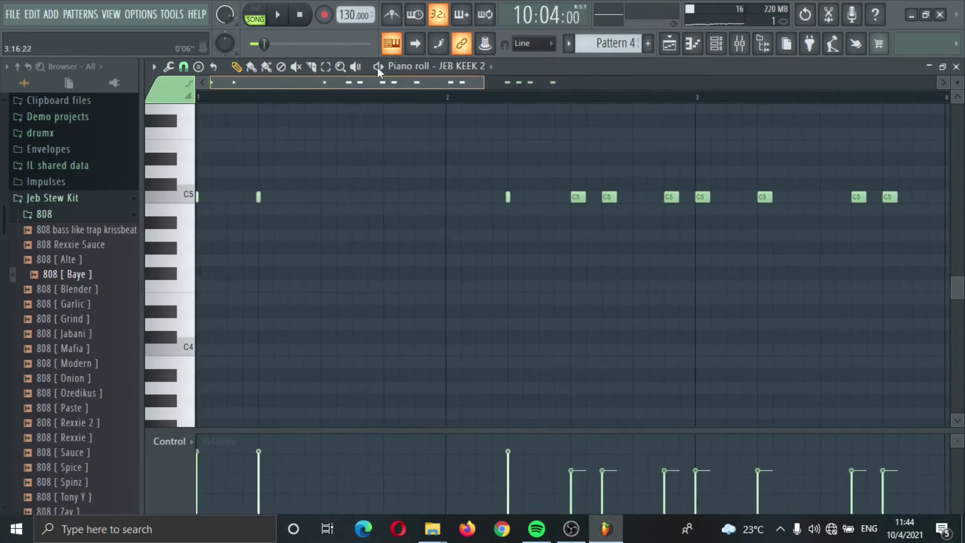
# Duplicate the Pattern 4 clip three times along Track 2 in the playlist, extending it up to bar 25.
pyautogui.click(669, 46)
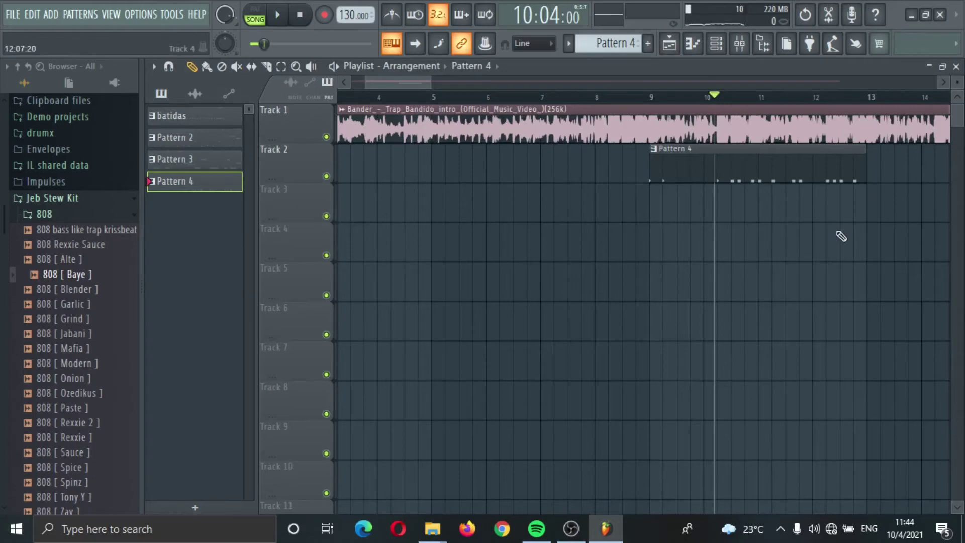
pyautogui.click(861, 180)
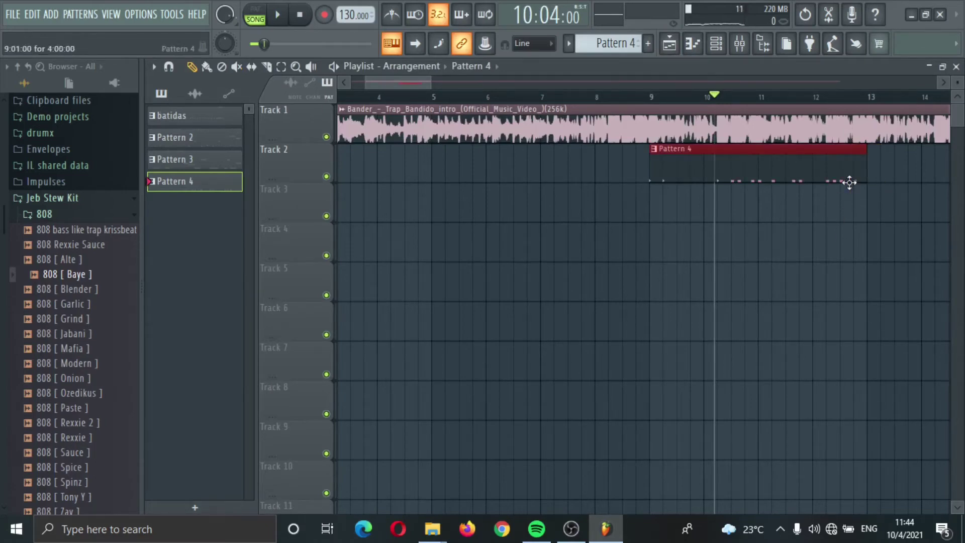
pyautogui.hotkey('ctrl', 'b')
pyautogui.hotkey('ctrl', 'b')
pyautogui.hotkey('ctrl', 'b')
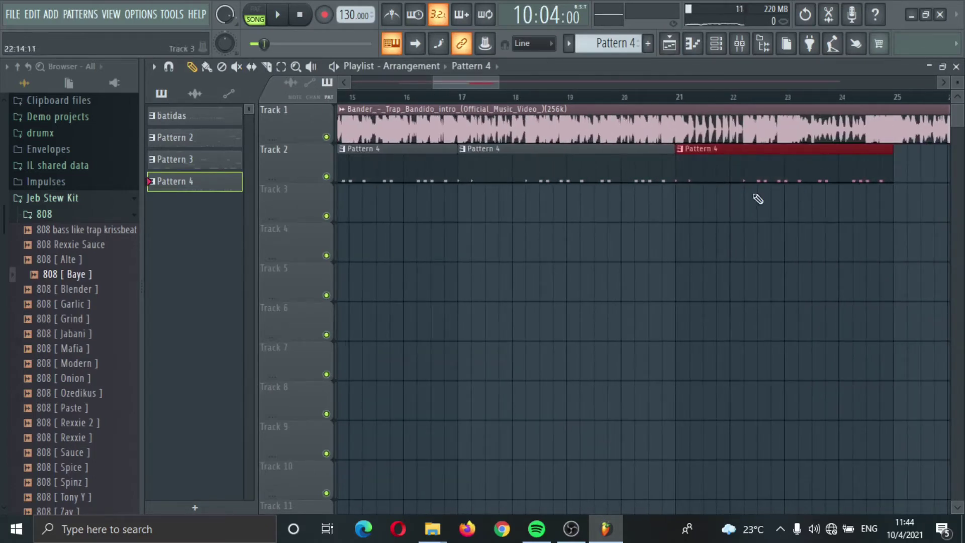
pyautogui.moveTo(478, 88); pyautogui.dragTo(412, 105)
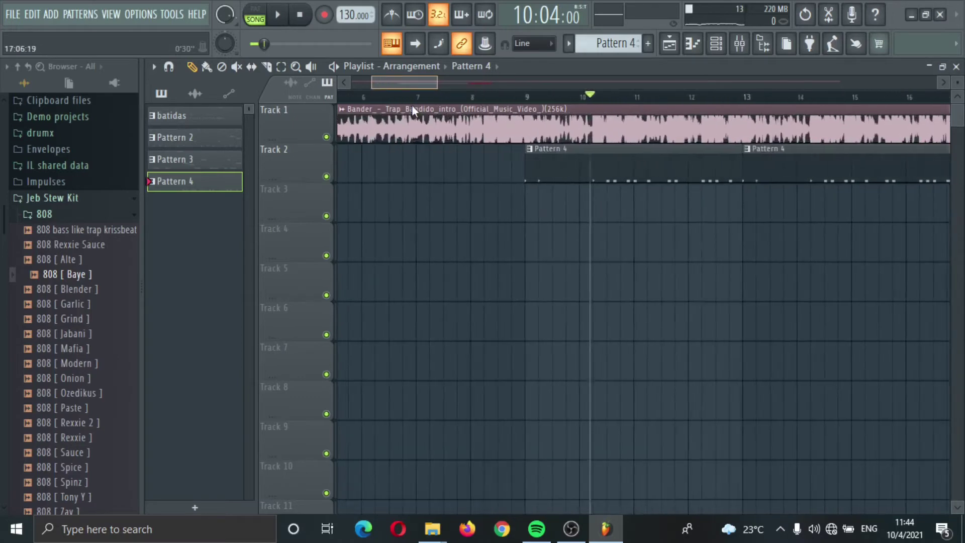
# Play the arrangement from just before bar 9 to check the kick pattern against the song.
pyautogui.press('space')
pyautogui.press('space')
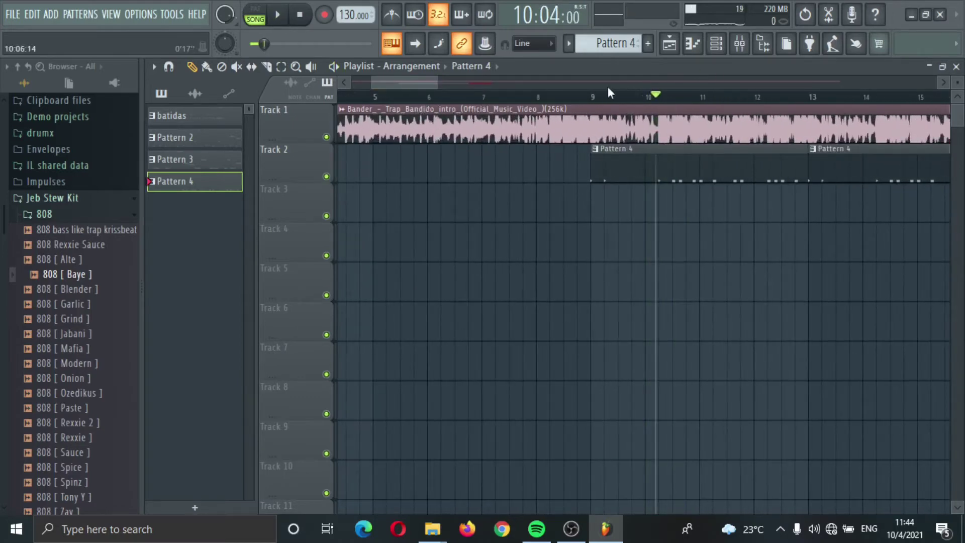
pyautogui.click(588, 89)
pyautogui.press('space')
pyautogui.press('space')
pyautogui.click(560, 96)
pyautogui.press('space')
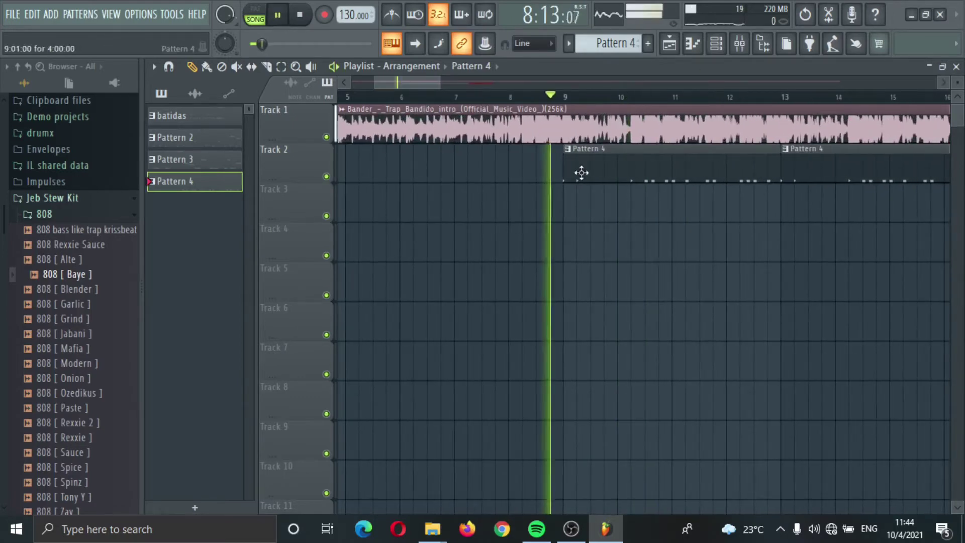
# Add JEB SNARE 8 from the Jeb Stew Kit's SNARES folder as a new channel in the channel rack.
pyautogui.doubleClick(612, 184)
pyautogui.click(717, 43)
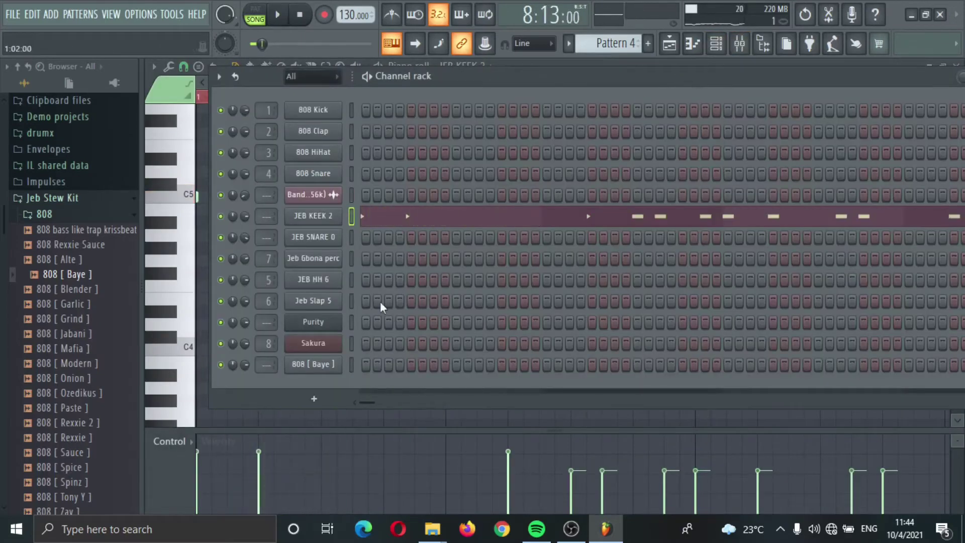
pyautogui.press('space')
pyautogui.click(81, 289)
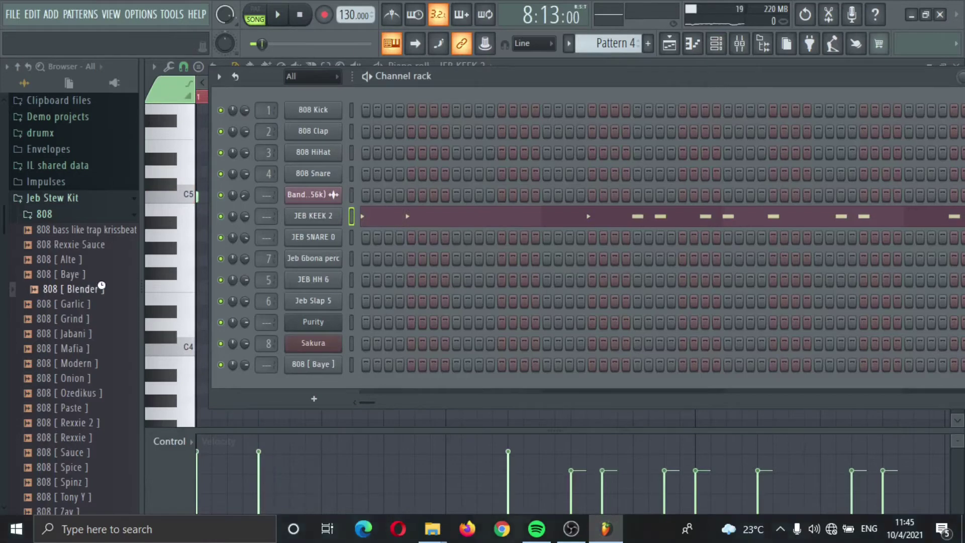
pyautogui.click(106, 276)
pyautogui.click(107, 217)
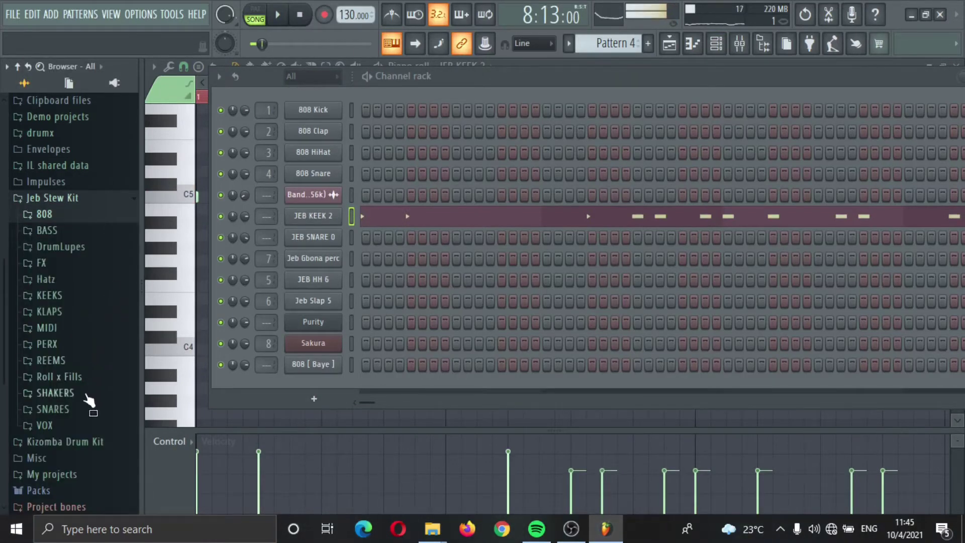
pyautogui.click(85, 410)
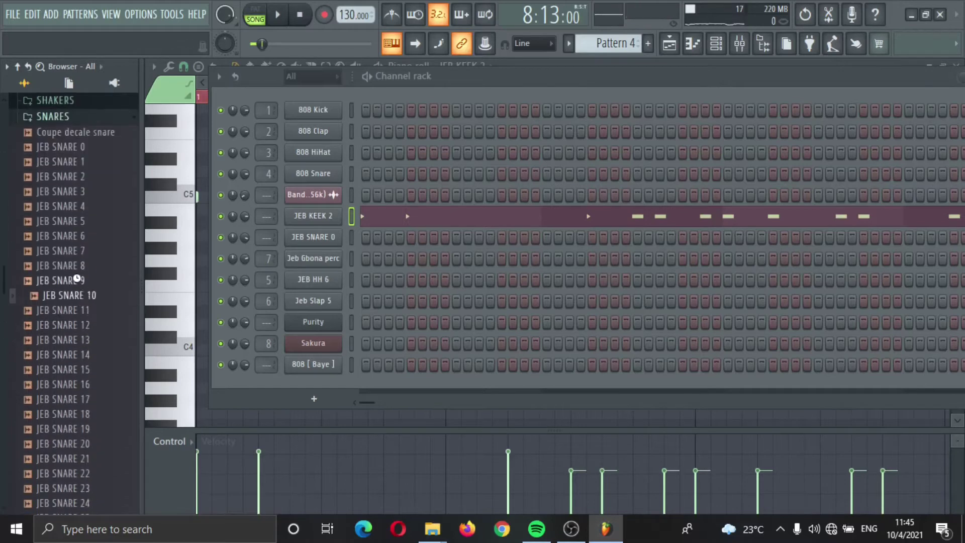
pyautogui.moveTo(75, 265); pyautogui.dragTo(297, 386)
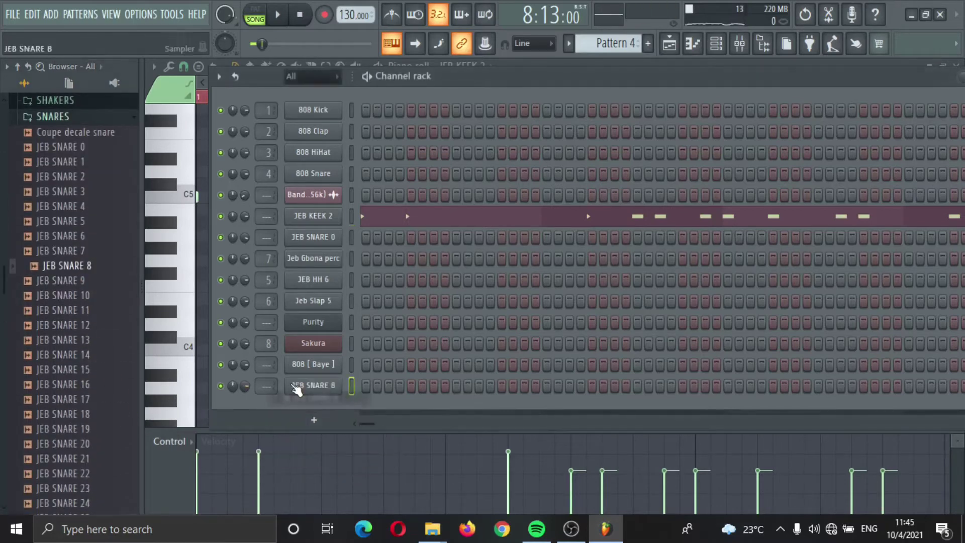
# Place JEB SNARE 8 hits on step 3 of each of the four bars while playing the arrangement.
pyautogui.press('space')
pyautogui.press('space')
pyautogui.click(400, 386)
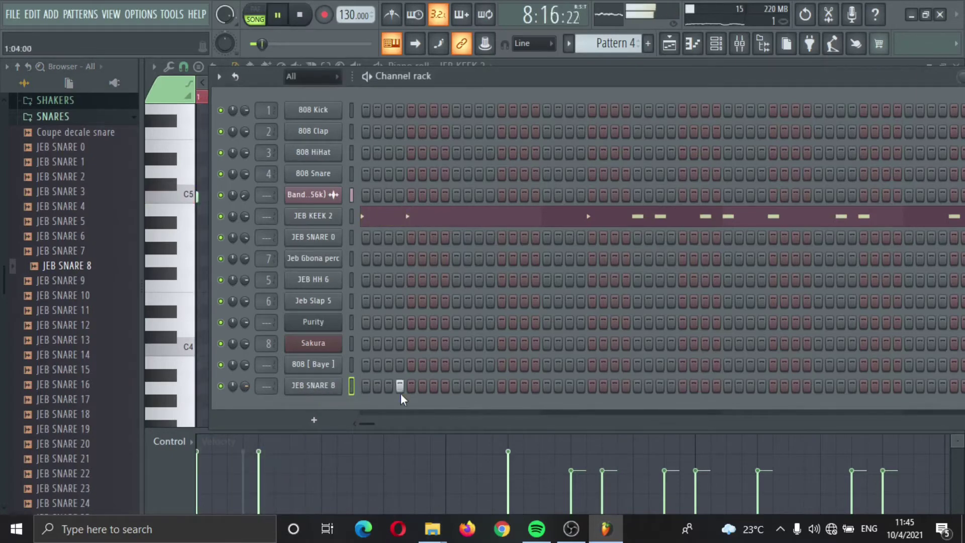
pyautogui.press('space')
pyautogui.click(399, 387)
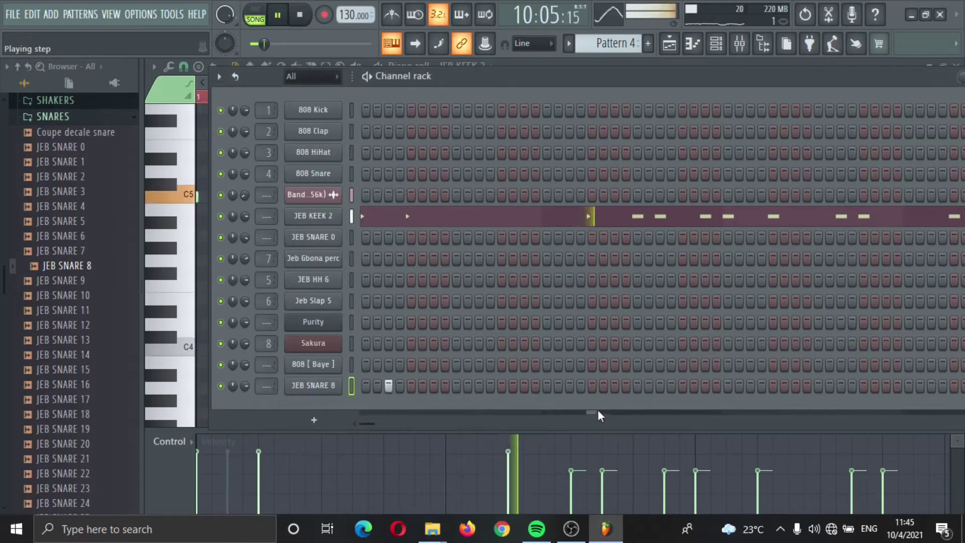
pyautogui.press('space')
pyautogui.press('space')
pyautogui.click(569, 386)
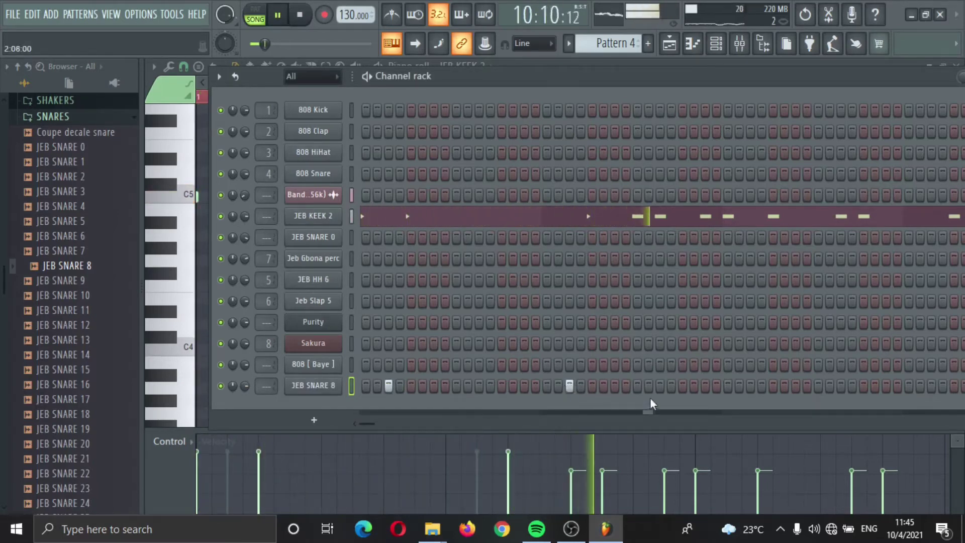
pyautogui.click(751, 386)
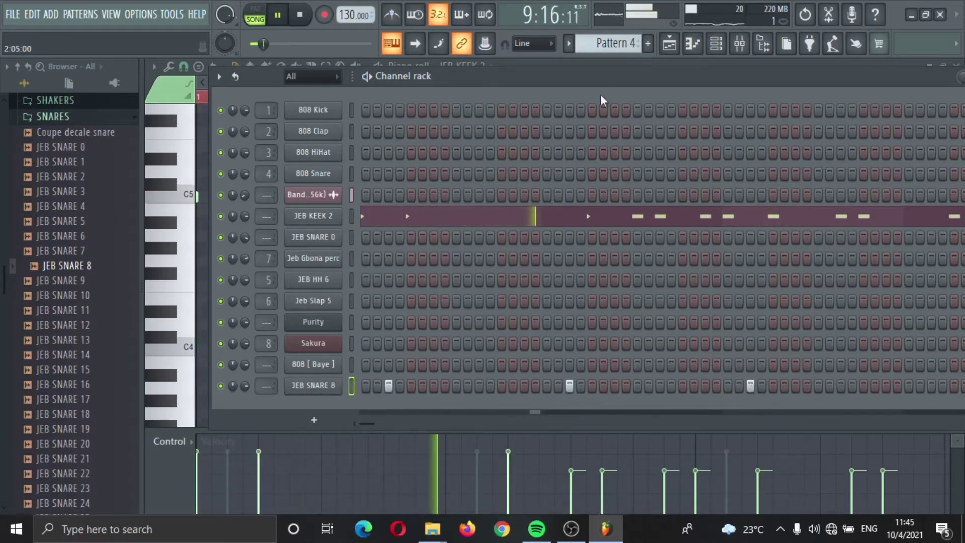
pyautogui.moveTo(642, 77); pyautogui.dragTo(491, 94)
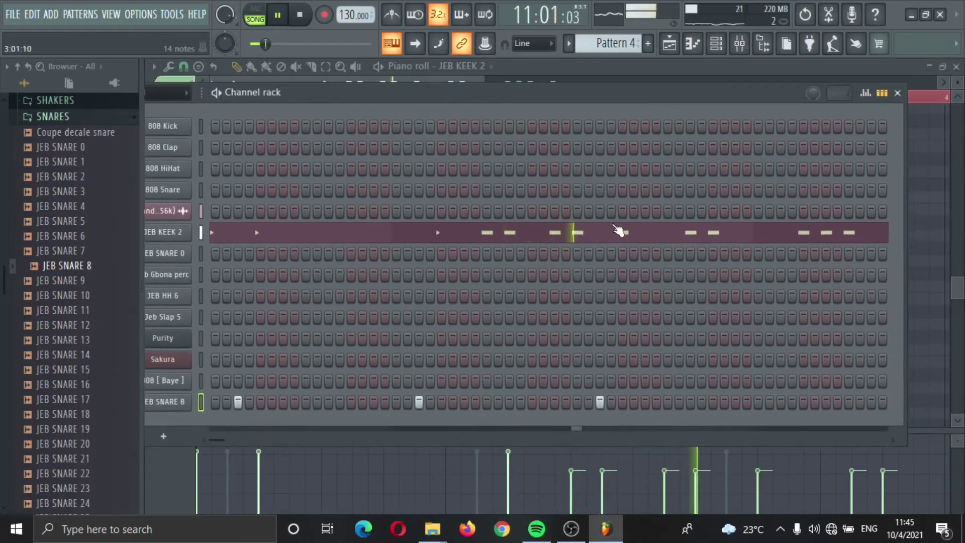
pyautogui.click(782, 405)
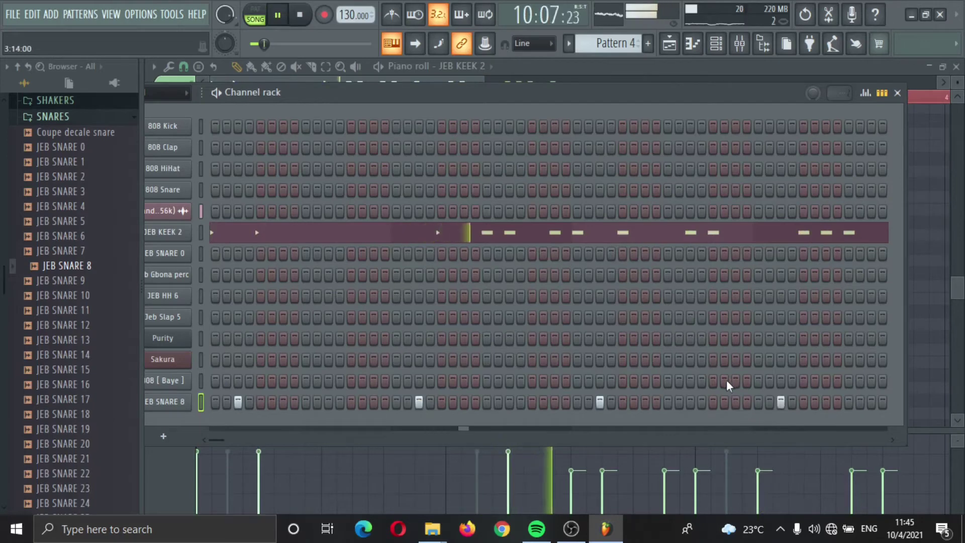
# Play the arrangement from just before bar 9 to check the JEB SNARE 8 hits against the song.
pyautogui.press('space')
pyautogui.moveTo(357, 98); pyautogui.dragTo(482, 76)
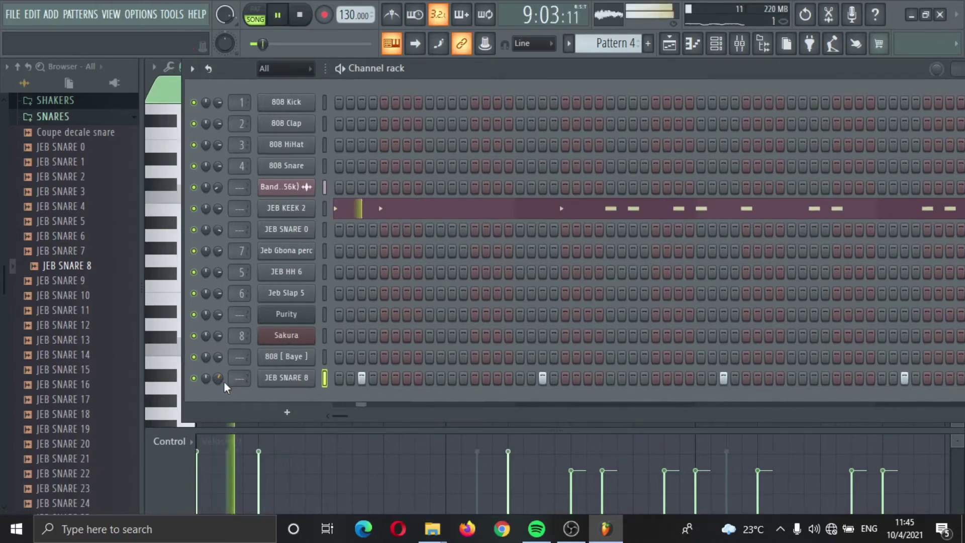
pyautogui.press('space')
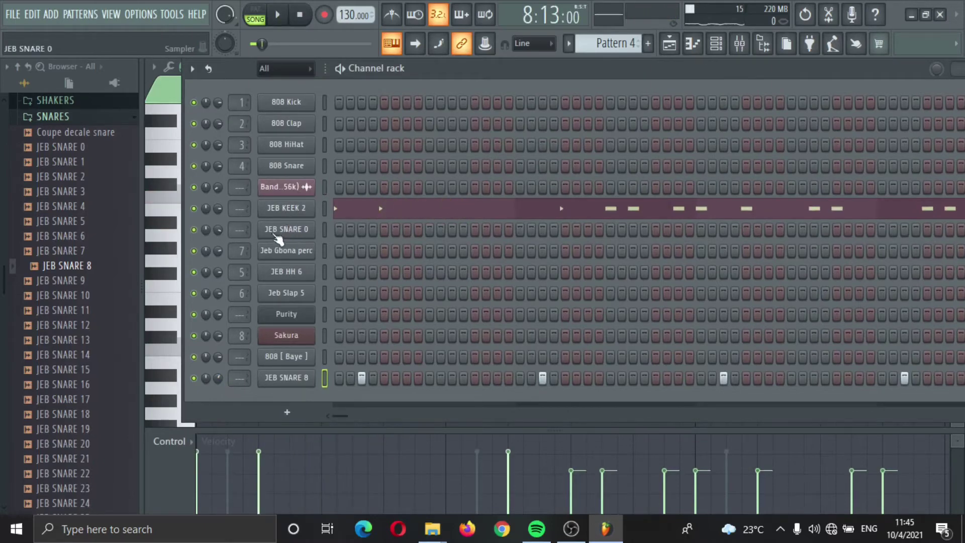
# Audition JEB SNARE 0 and place its hits on step 9 of each of the four bars.
pyautogui.click(277, 231)
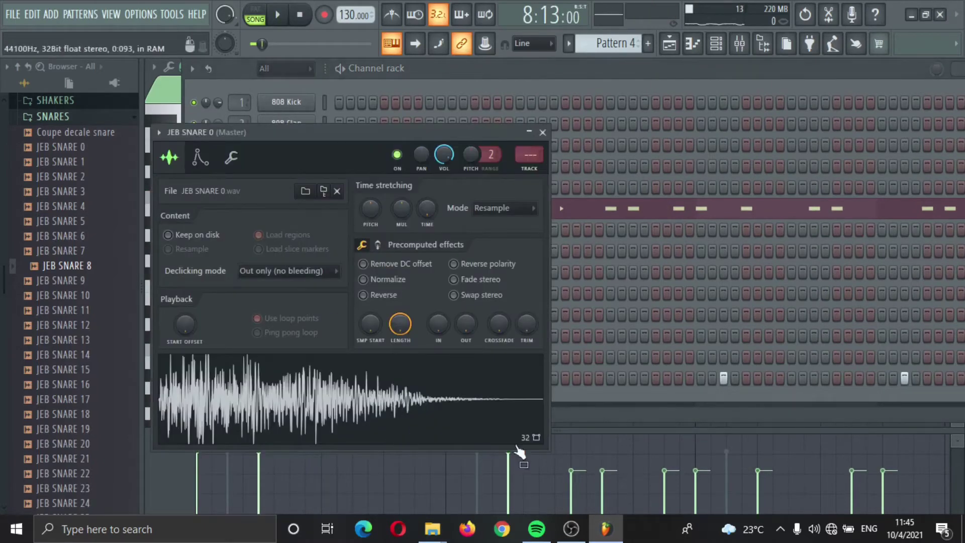
pyautogui.click(594, 408)
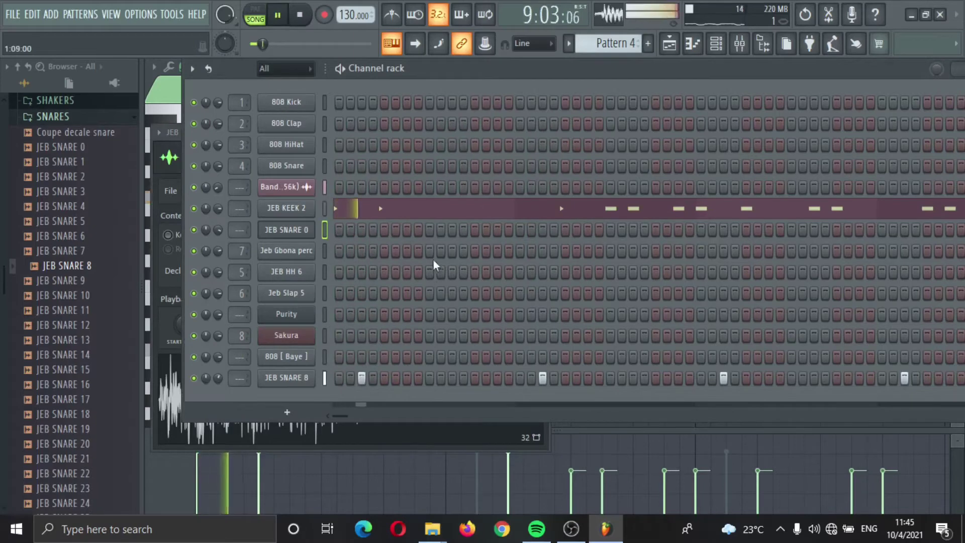
pyautogui.click(430, 231)
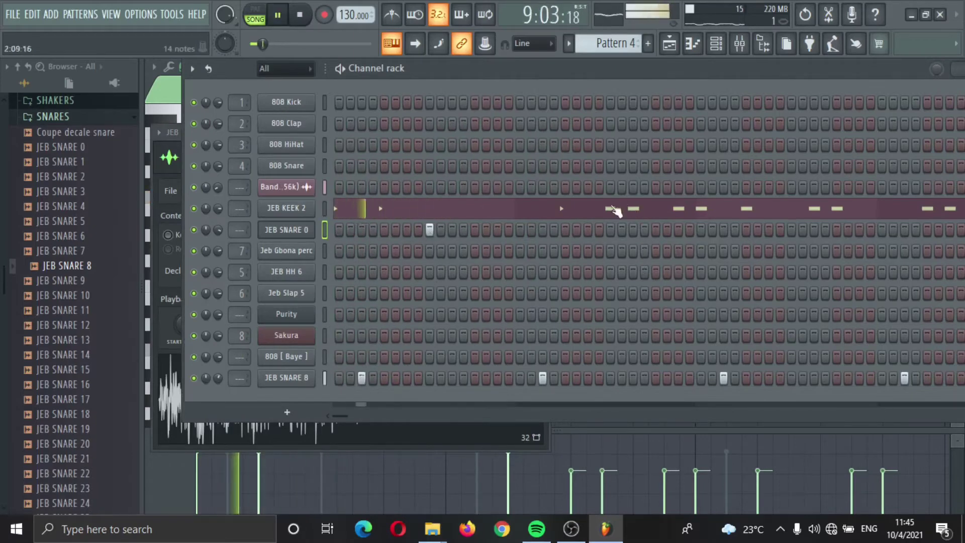
pyautogui.click(610, 230)
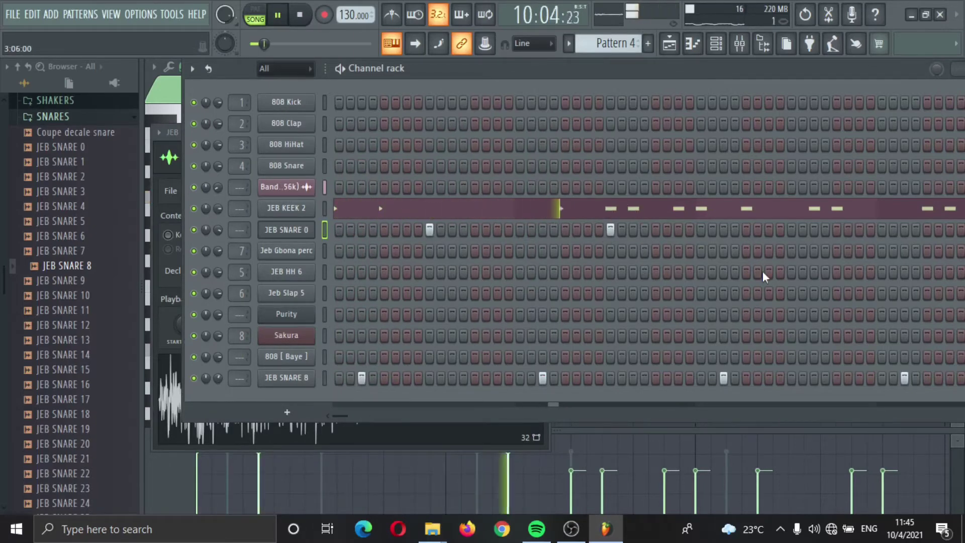
pyautogui.click(788, 232)
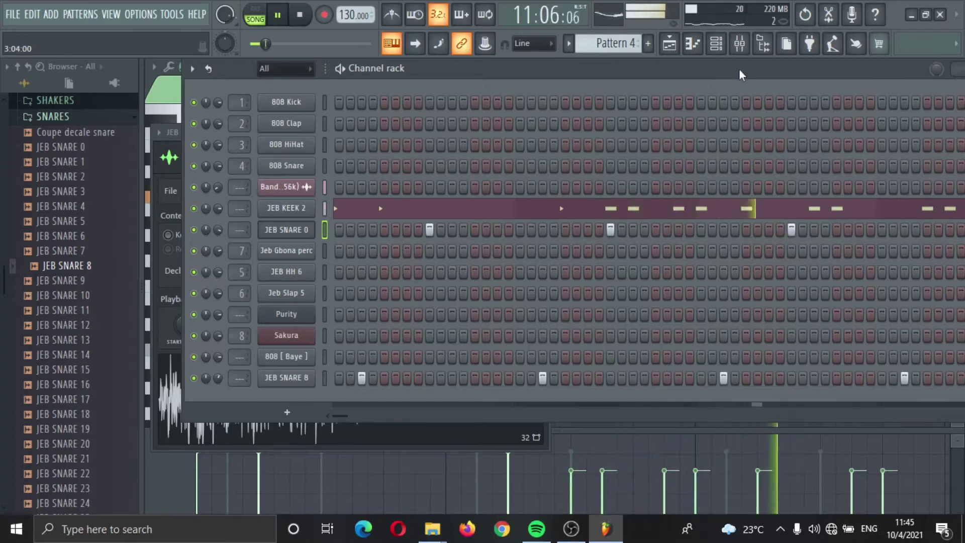
pyautogui.moveTo(740, 69); pyautogui.dragTo(535, 69)
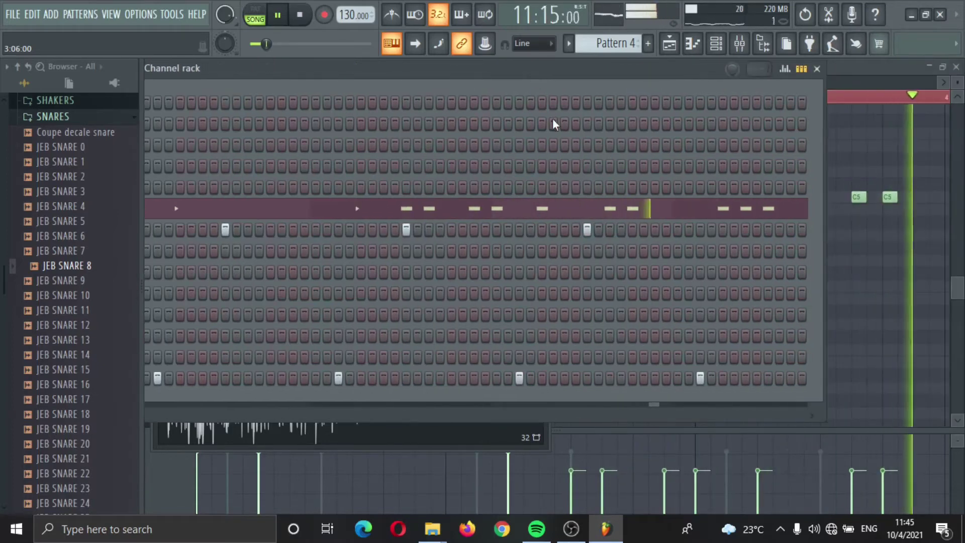
pyautogui.click(767, 230)
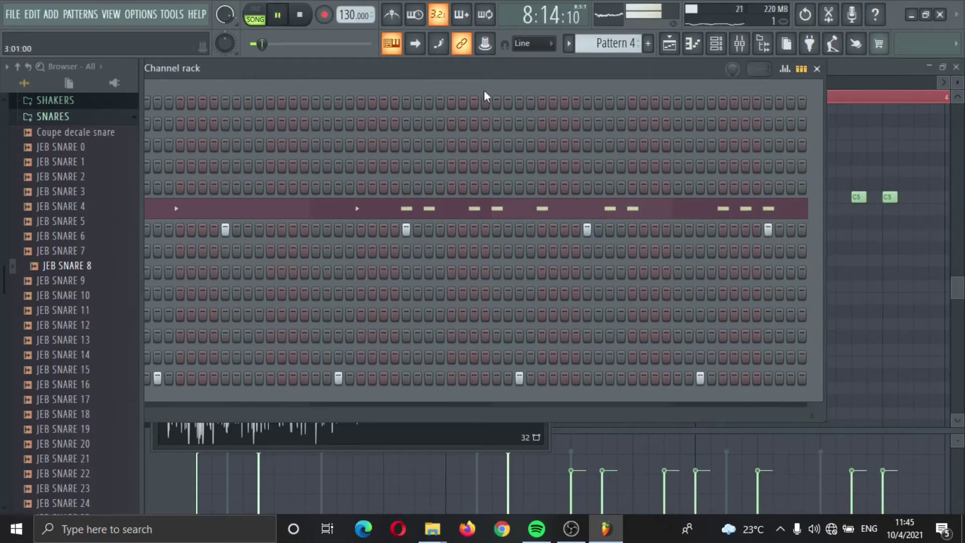
# Add JEB SNARE 8 hits on step 9 of every bar, layered with the JEB SNARE 0 hits.
pyautogui.doubleClick(416, 76)
pyautogui.press('space')
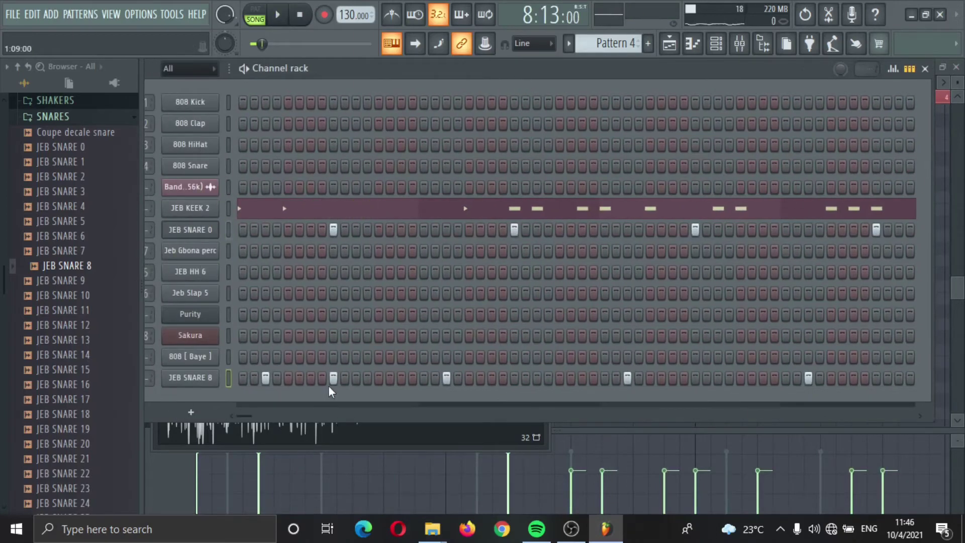
pyautogui.click(514, 378)
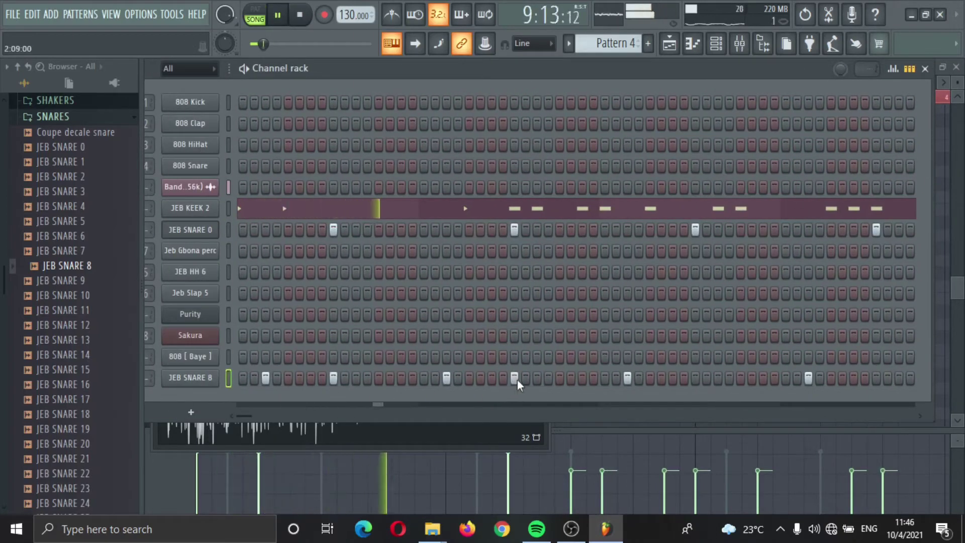
pyautogui.click(695, 378)
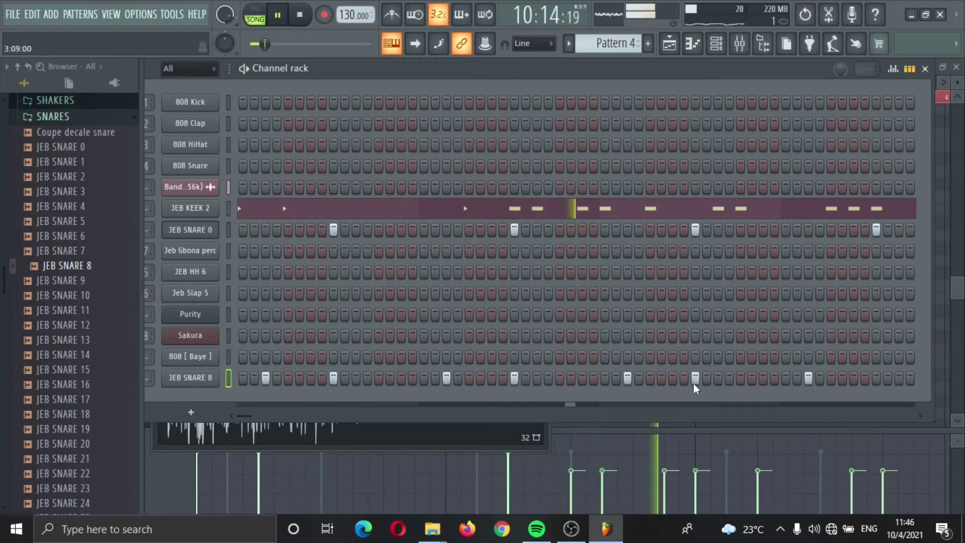
pyautogui.click(876, 378)
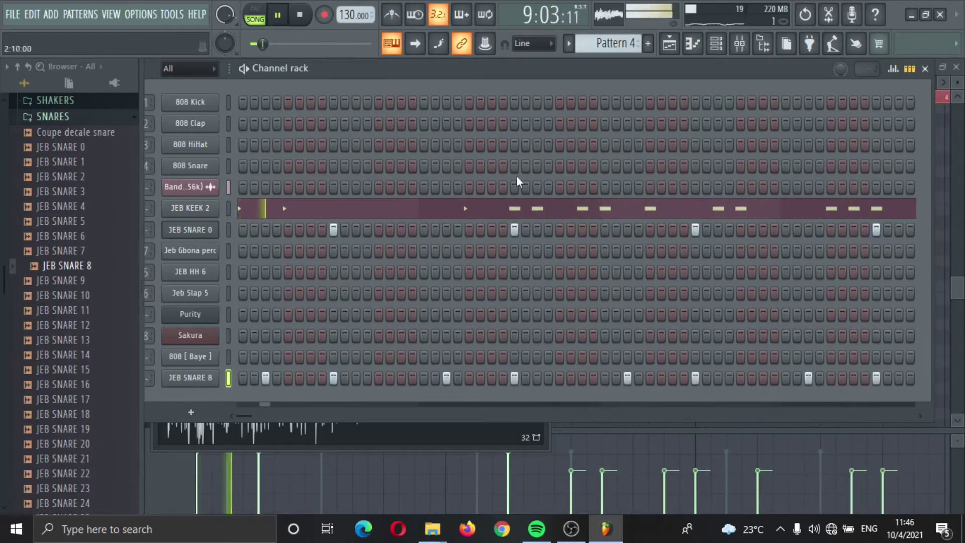
# Remove the JEB SNARE 8 hit on step 3 of bar 3 and stop playback.
pyautogui.click(629, 380)
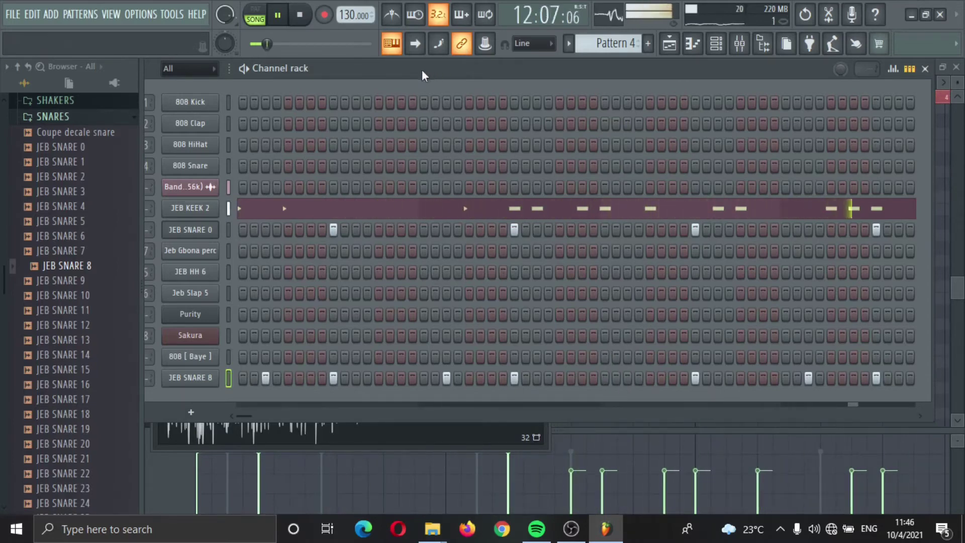
pyautogui.moveTo(422, 69); pyautogui.dragTo(607, 85)
pyautogui.press('space')
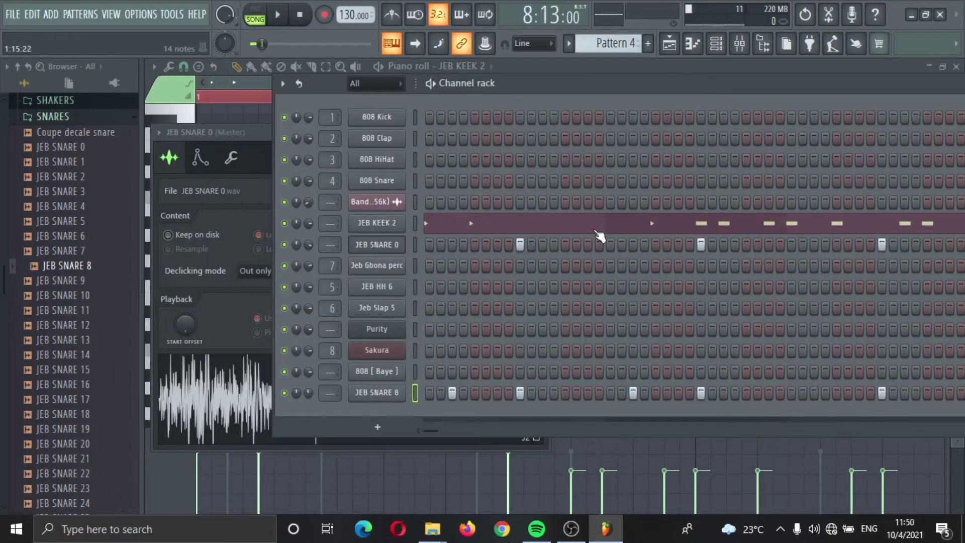
# Raise the velocities of the quieter JEB KEEK 2 notes in bars 2 to 4 to match the louder kicks.
pyautogui.click(597, 229)
pyautogui.scroll(-3, 535, 424)
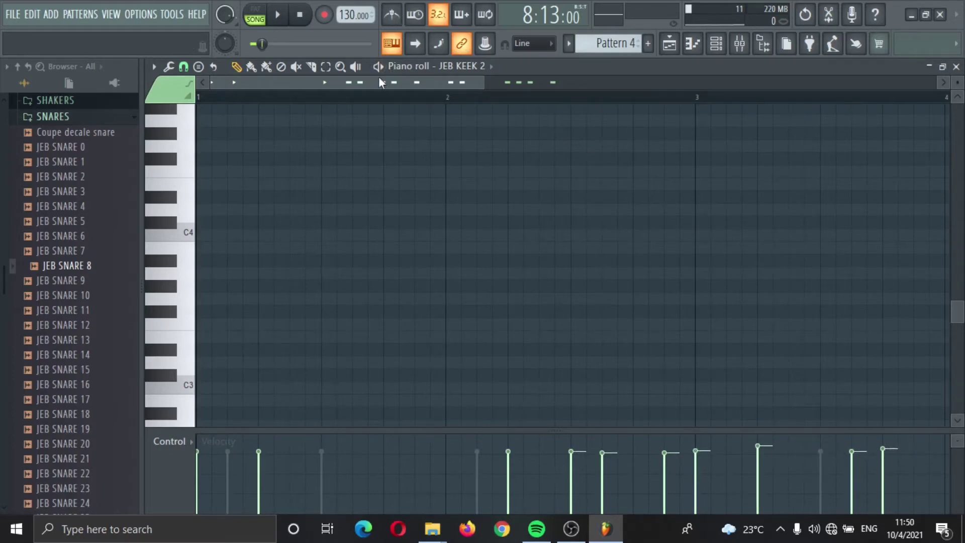
pyautogui.moveTo(381, 83); pyautogui.dragTo(577, 83)
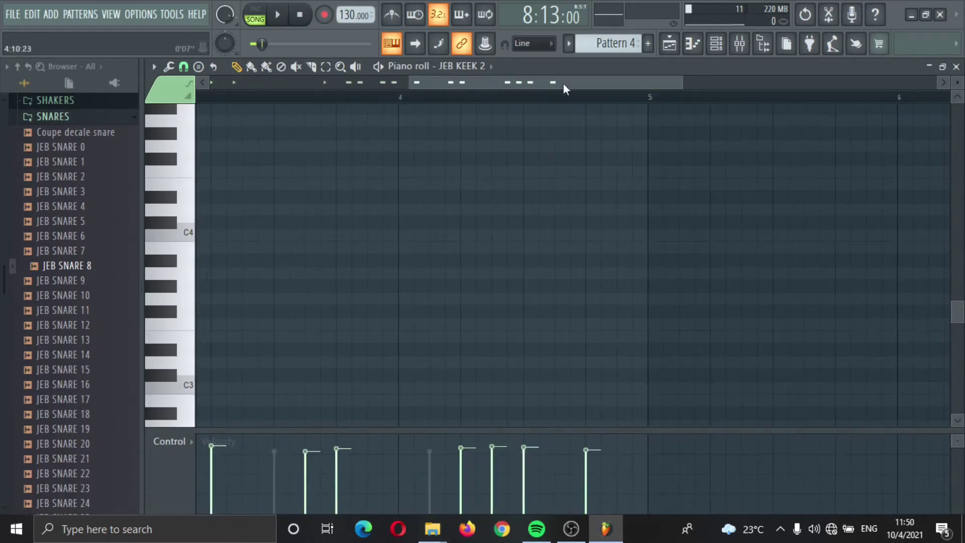
pyautogui.moveTo(576, 85); pyautogui.dragTo(242, 130)
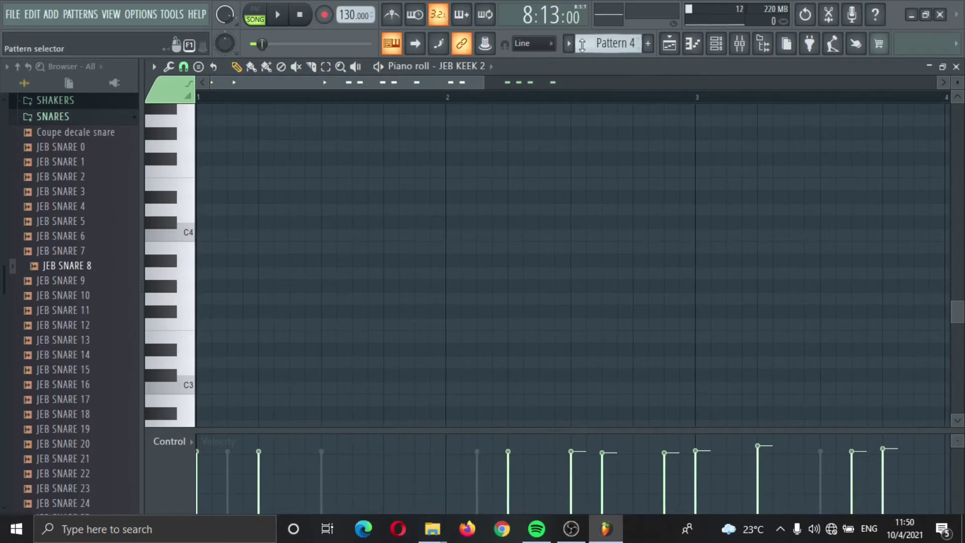
# Audition the JEB HH 6 hi-hat channel and reset its mixer routing to the Master track.
pyautogui.click(716, 43)
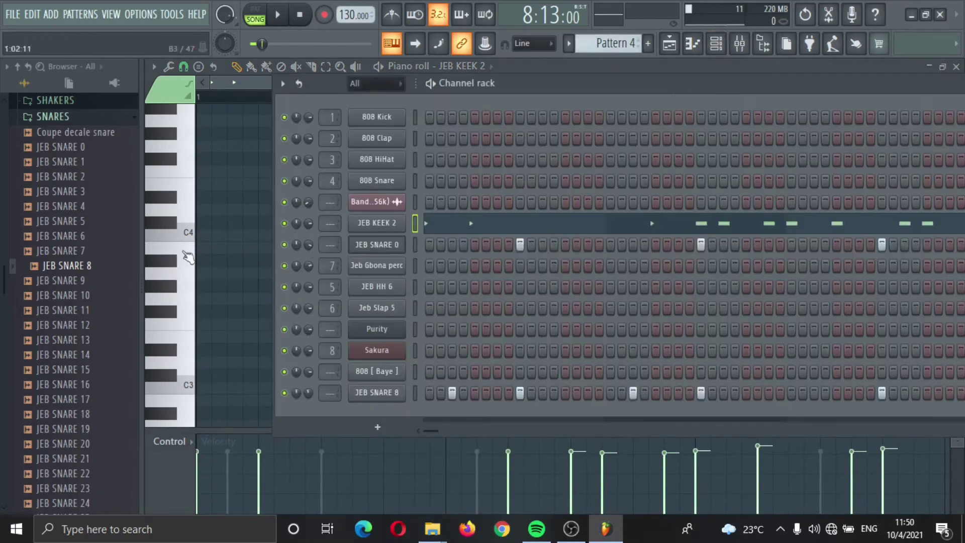
pyautogui.click(400, 291)
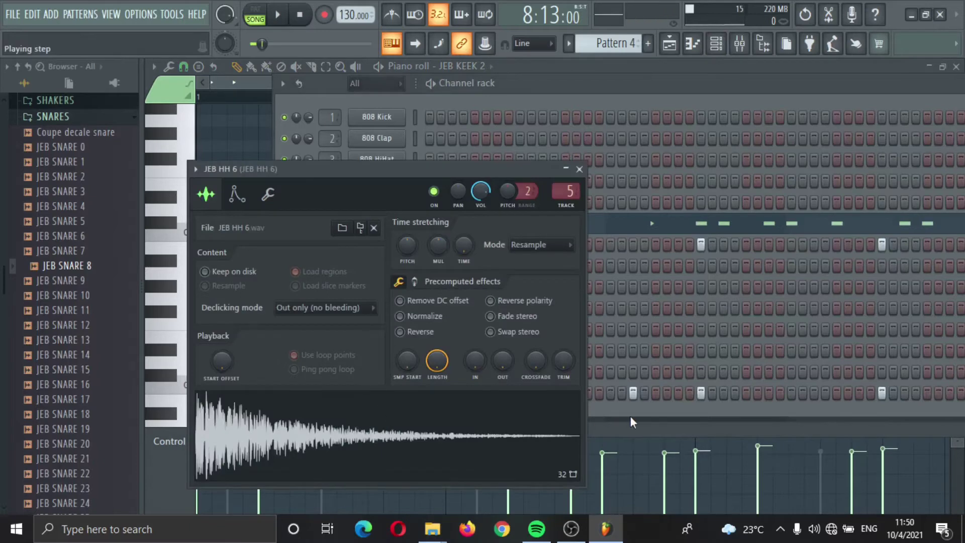
pyautogui.click(476, 374)
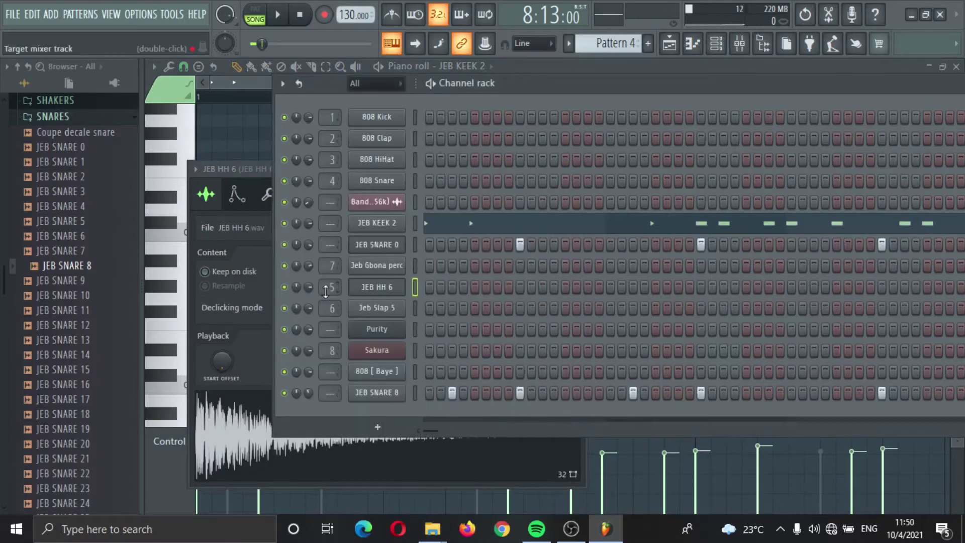
pyautogui.rightClick(325, 292)
pyautogui.click(352, 301)
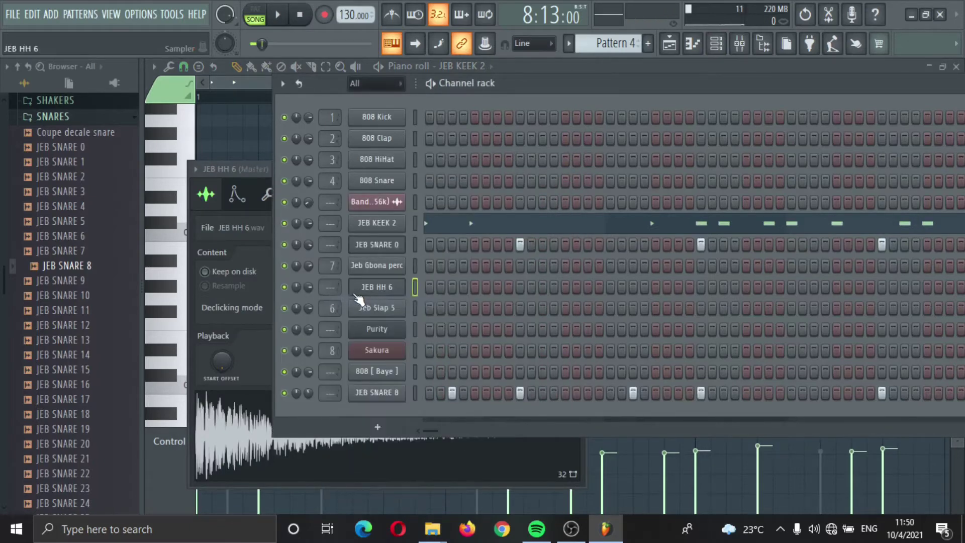
# Fill the JEB HH 6 channel with a hi-hat hit on each 2 steps.
pyautogui.rightClick(367, 292)
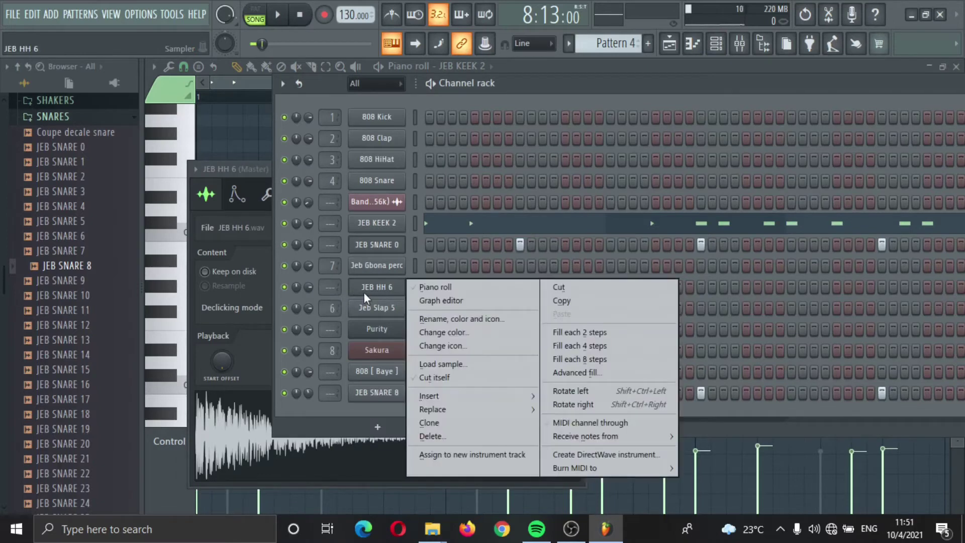
pyautogui.click(605, 345)
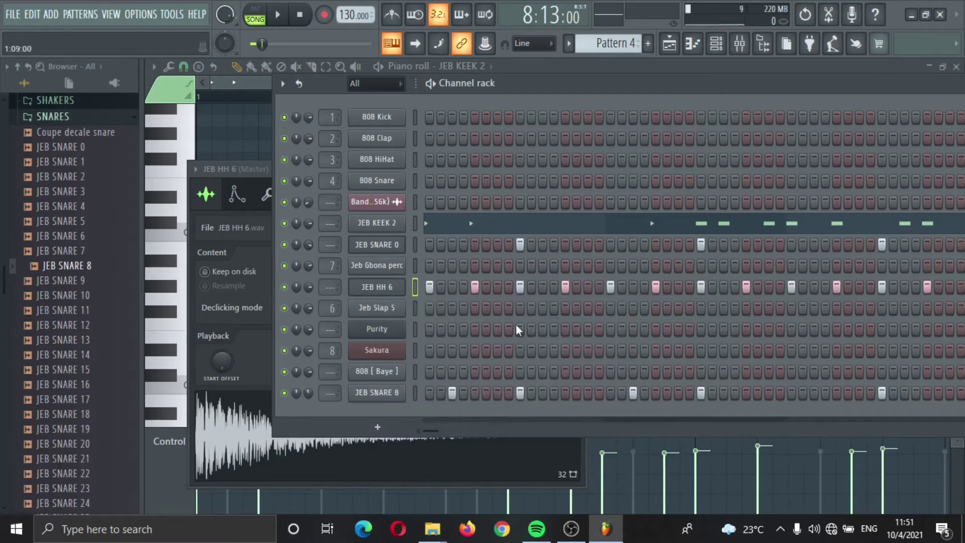
pyautogui.rightClick(396, 288)
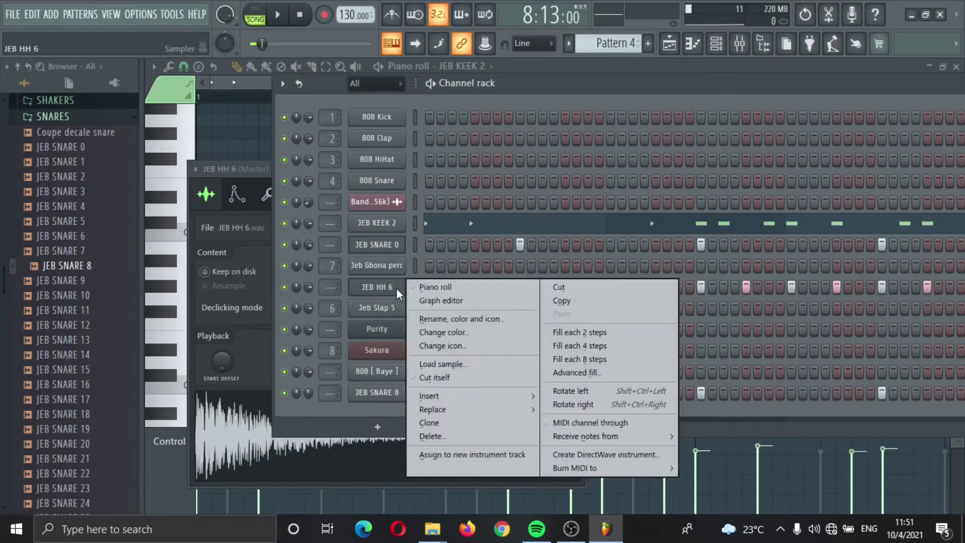
pyautogui.click(590, 332)
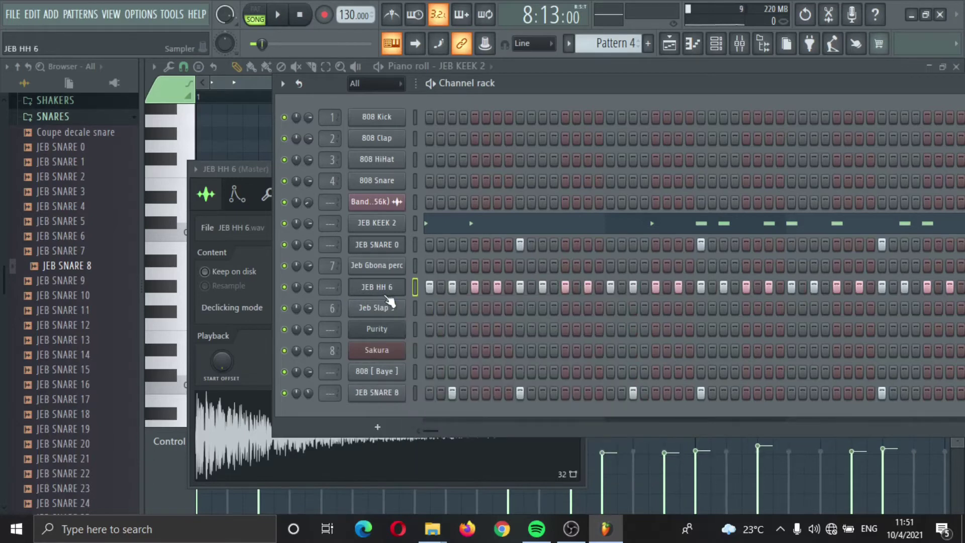
# Lower the velocity of every second JEB HH 6 hit to about 42% across the pattern and play the arrangement.
pyautogui.rightClick(386, 288)
pyautogui.click(469, 289)
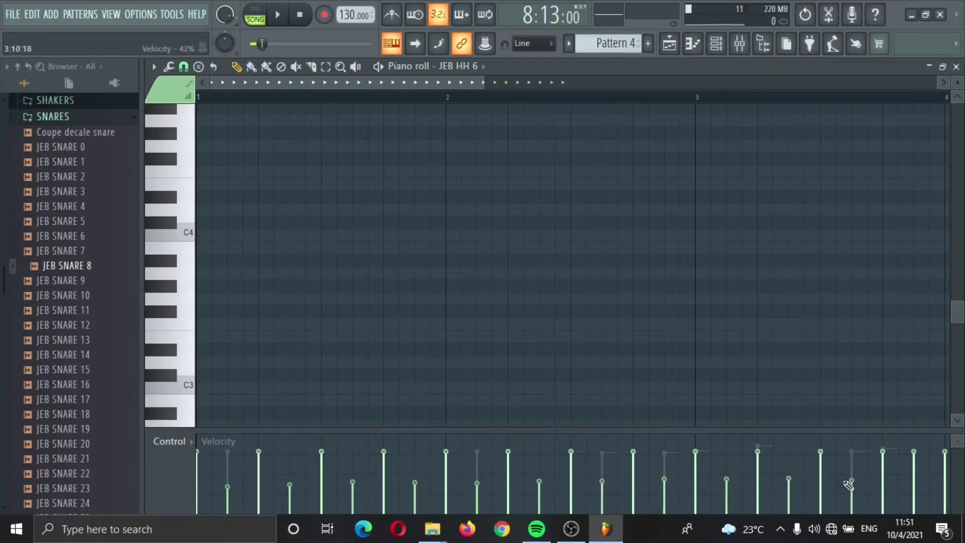
pyautogui.moveTo(450, 91); pyautogui.dragTo(536, 140)
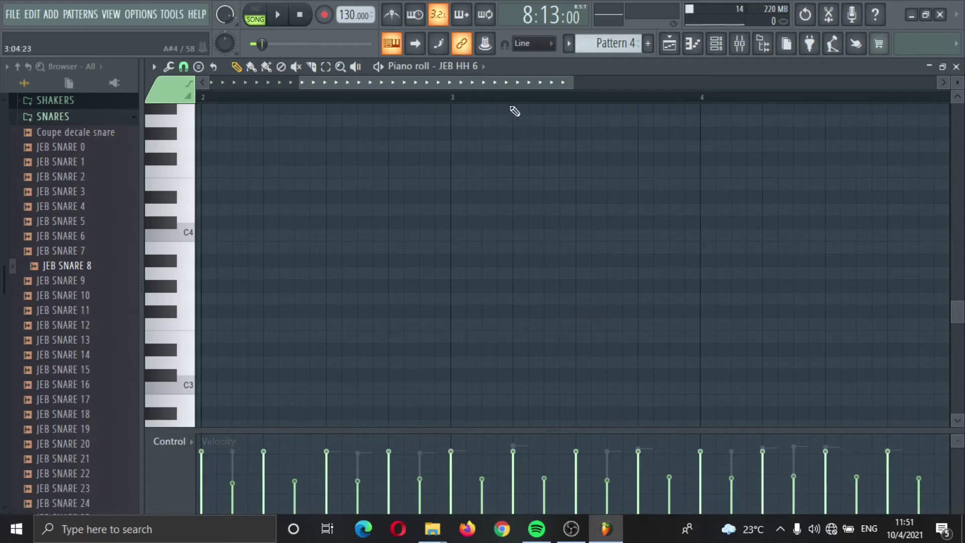
pyautogui.press('space')
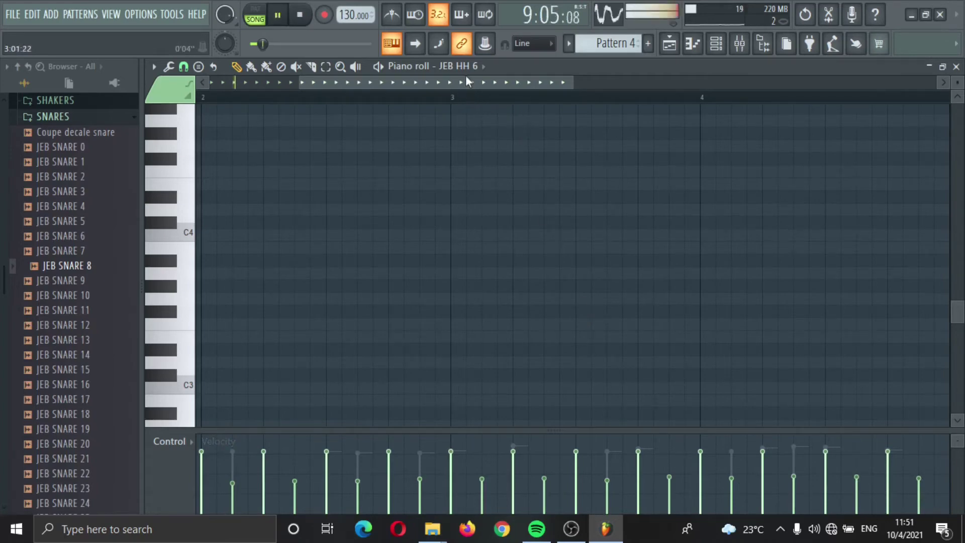
# Clone the JEB HH 6 channel and open the empty piano roll of the copy, JEB HH 6 #2.
pyautogui.moveTo(464, 78); pyautogui.dragTo(345, 179)
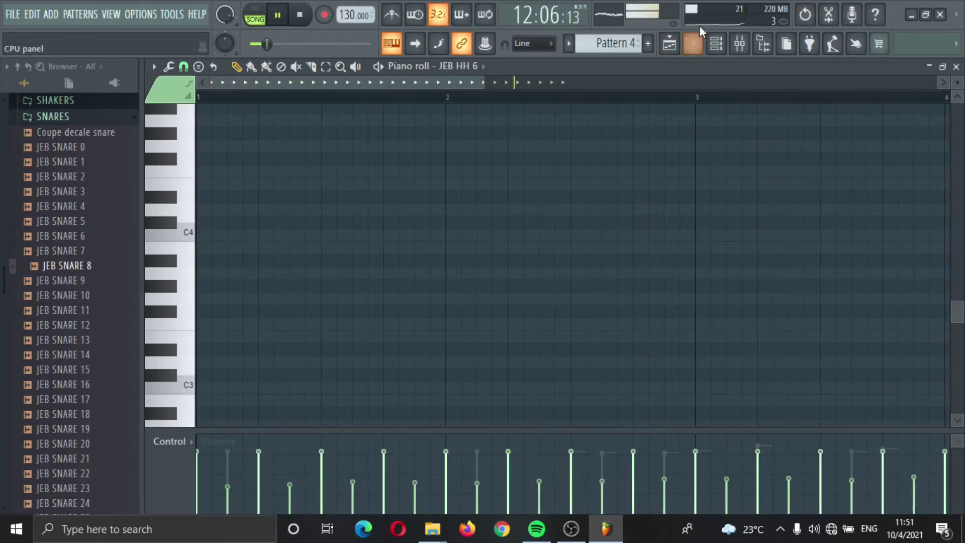
pyautogui.click(718, 44)
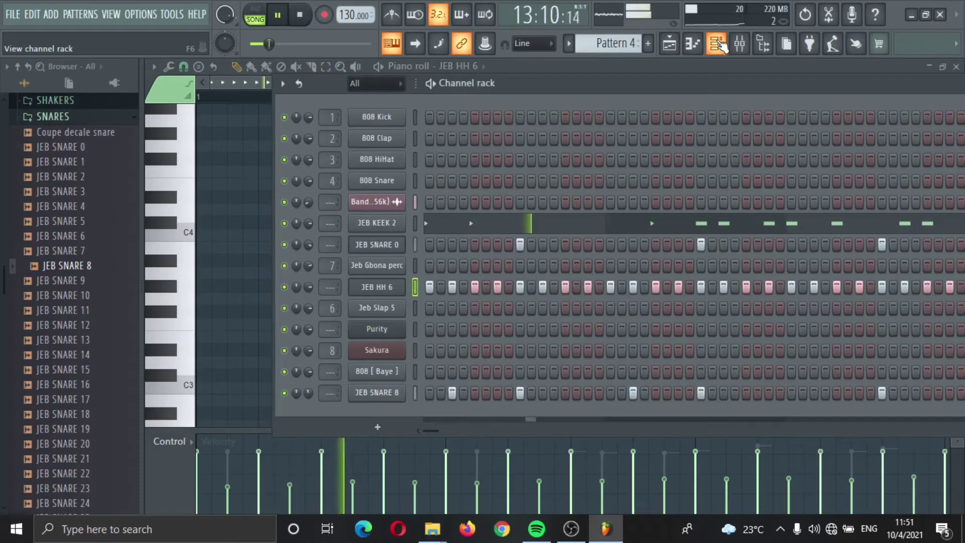
pyautogui.press('space')
pyautogui.rightClick(380, 288)
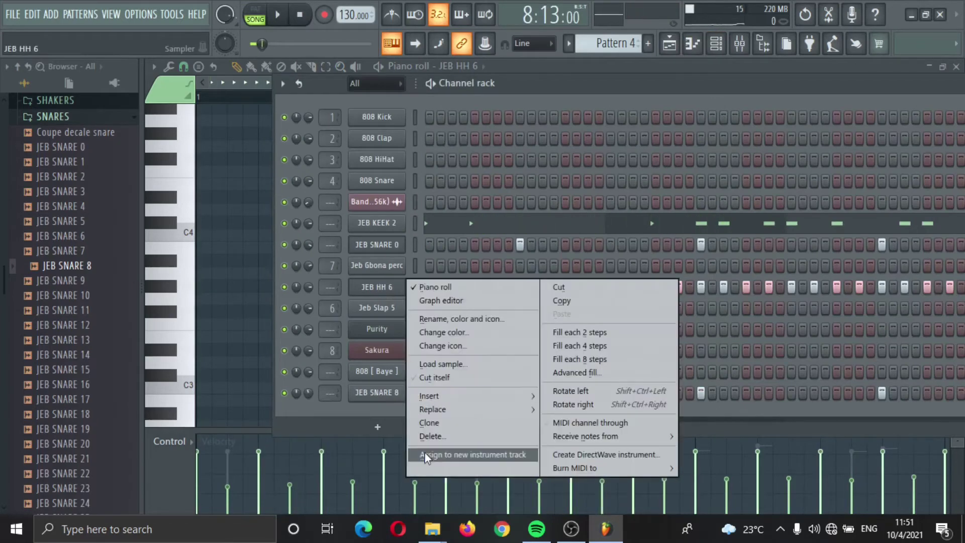
pyautogui.click(456, 425)
pyautogui.rightClick(400, 310)
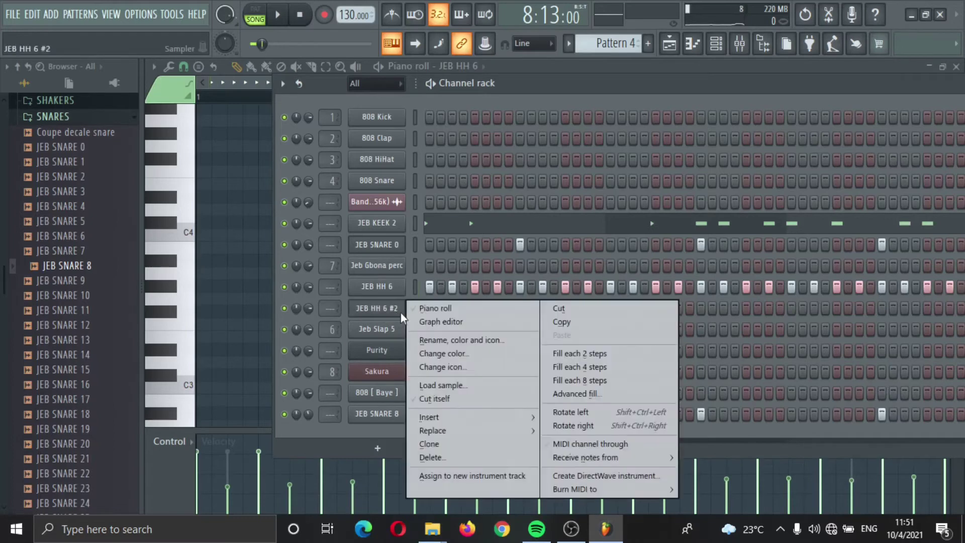
pyautogui.click(454, 312)
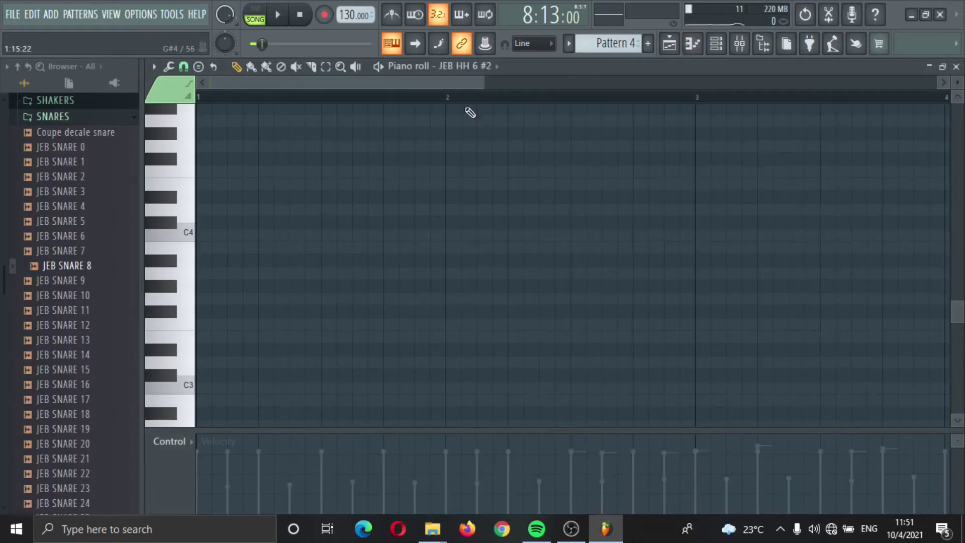
# Add a one-step D4 note at step 7 of bar 1 in the JEB HH 6 #2 piano roll.
pyautogui.press('space')
pyautogui.scroll(3, 330, 155)
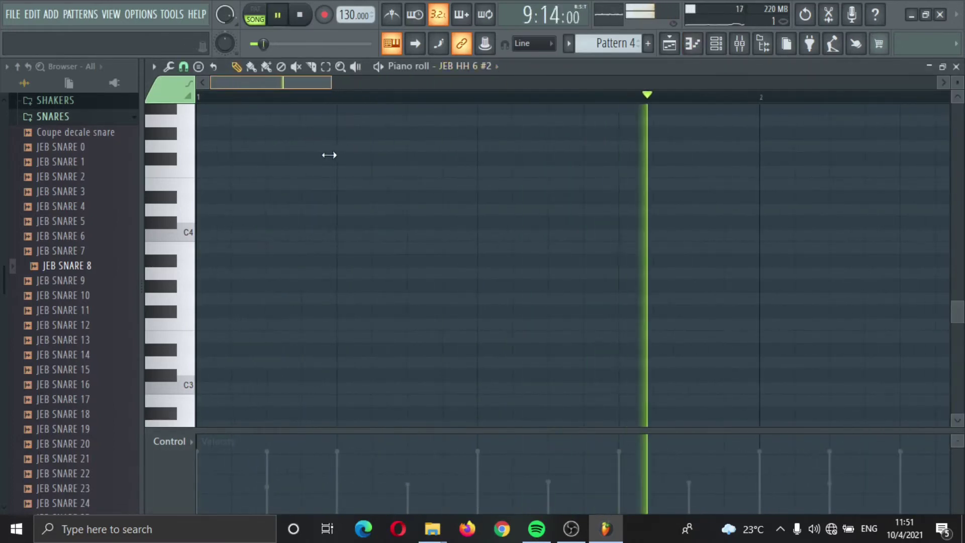
pyautogui.press('space')
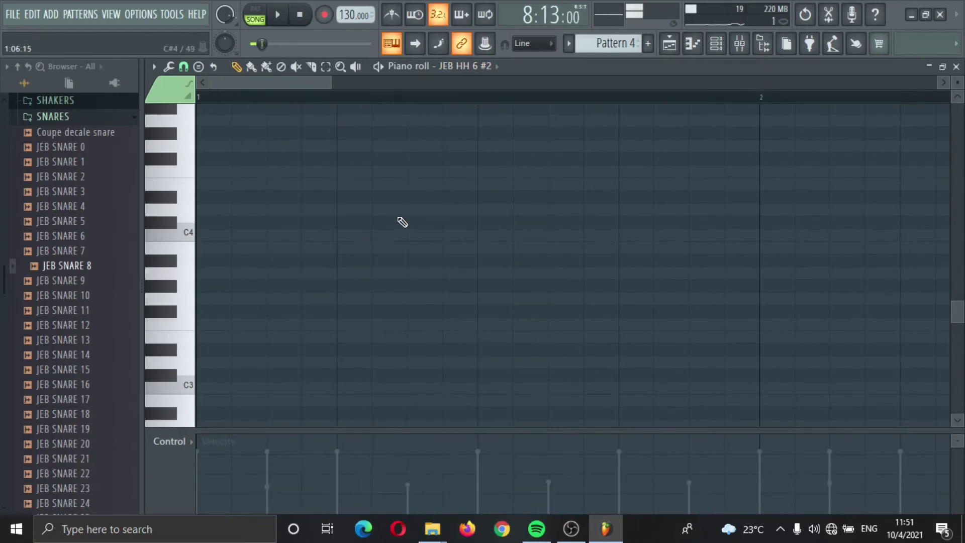
pyautogui.click(409, 210)
pyautogui.click(425, 211)
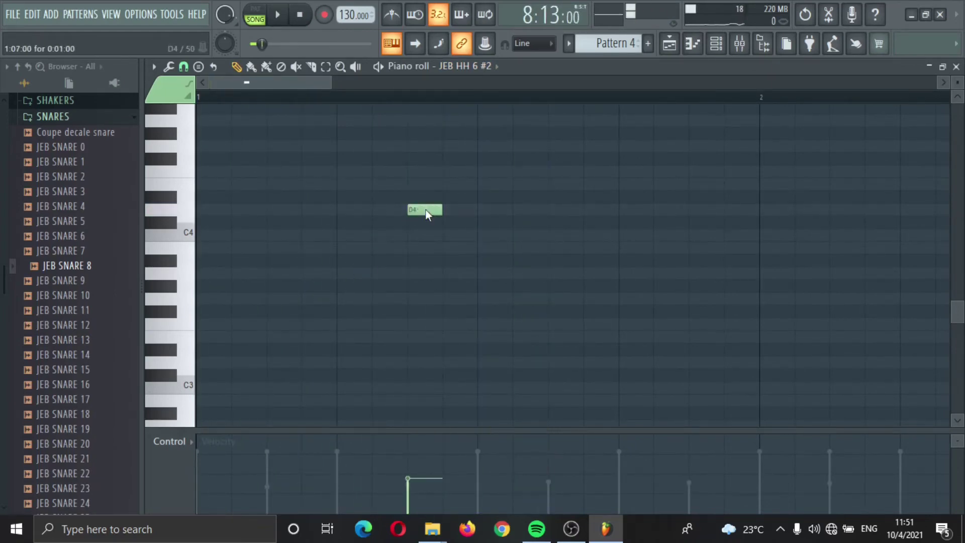
pyautogui.doubleClick(425, 211)
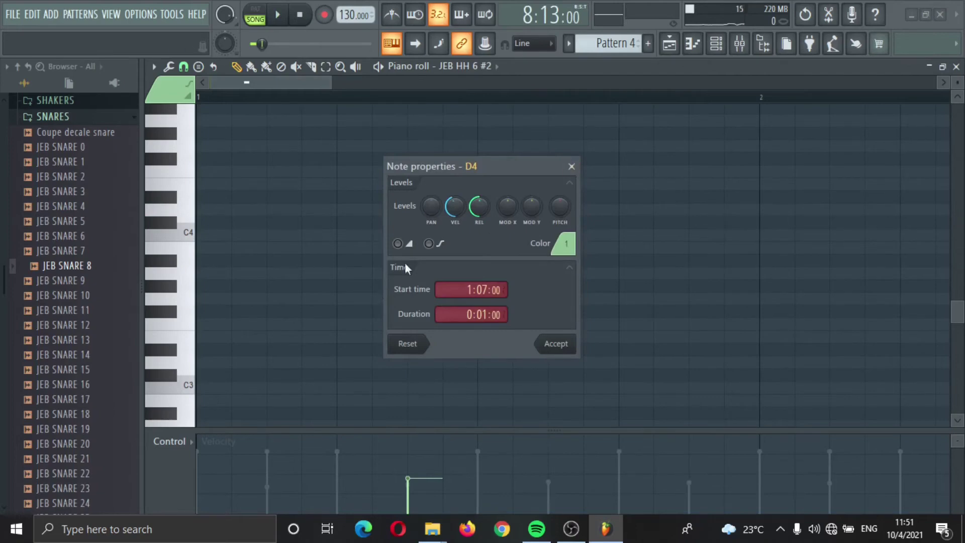
pyautogui.click(572, 166)
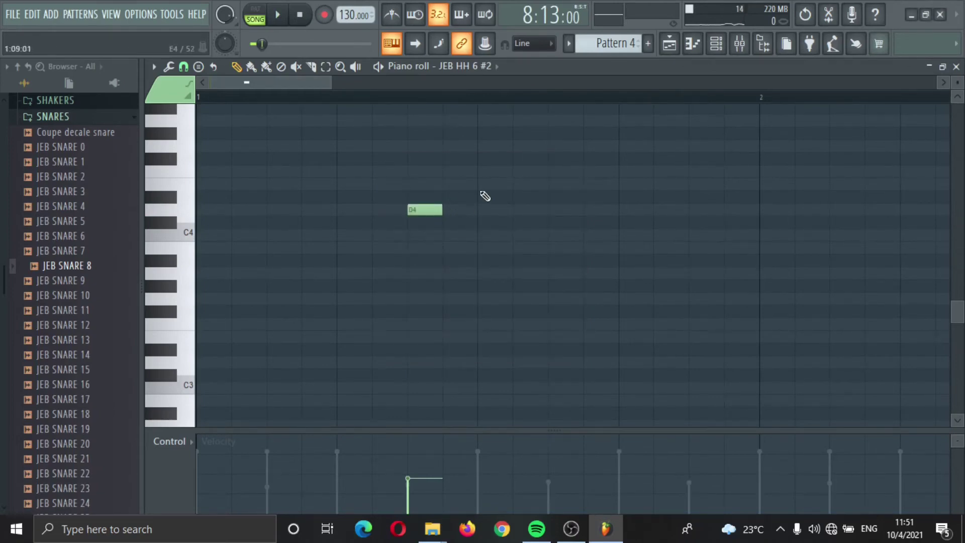
# Select the D4 note and set the piano roll snap to 1/2 step.
pyautogui.moveTo(494, 177); pyautogui.dragTo(388, 254)
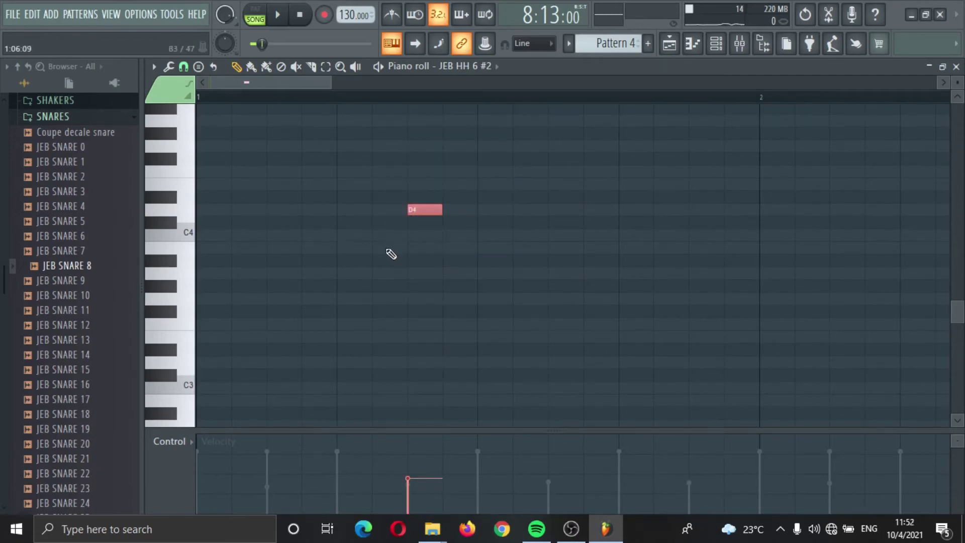
pyautogui.hotkey('alt', 'a')
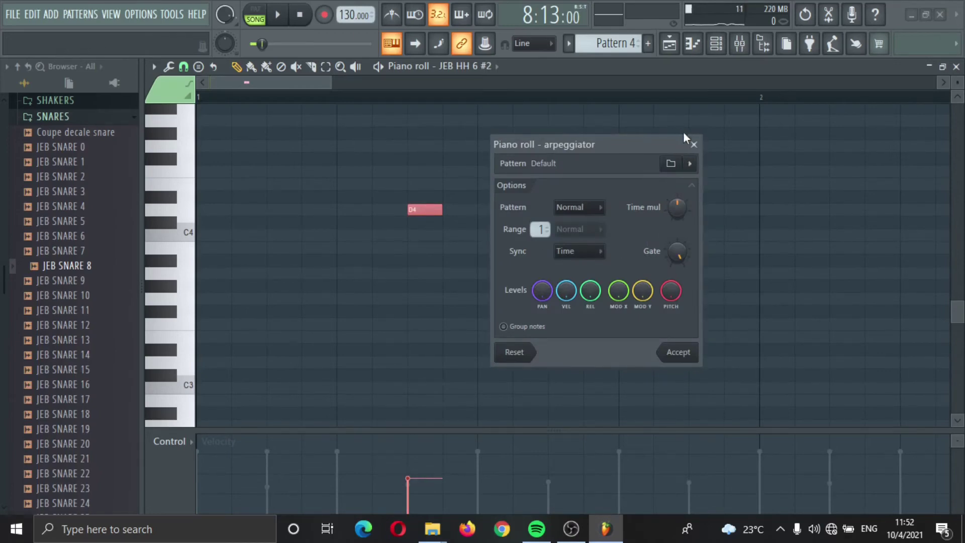
pyautogui.click(694, 146)
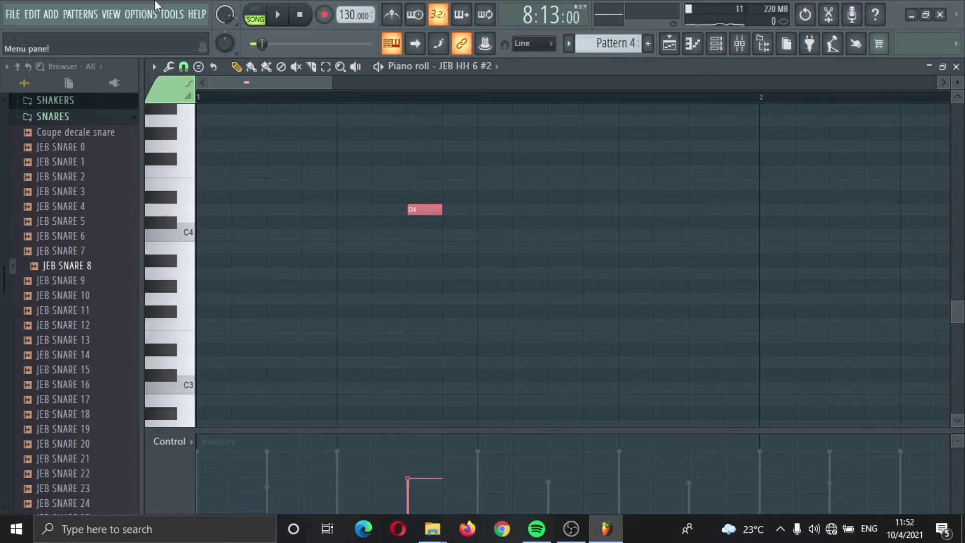
pyautogui.click(185, 70)
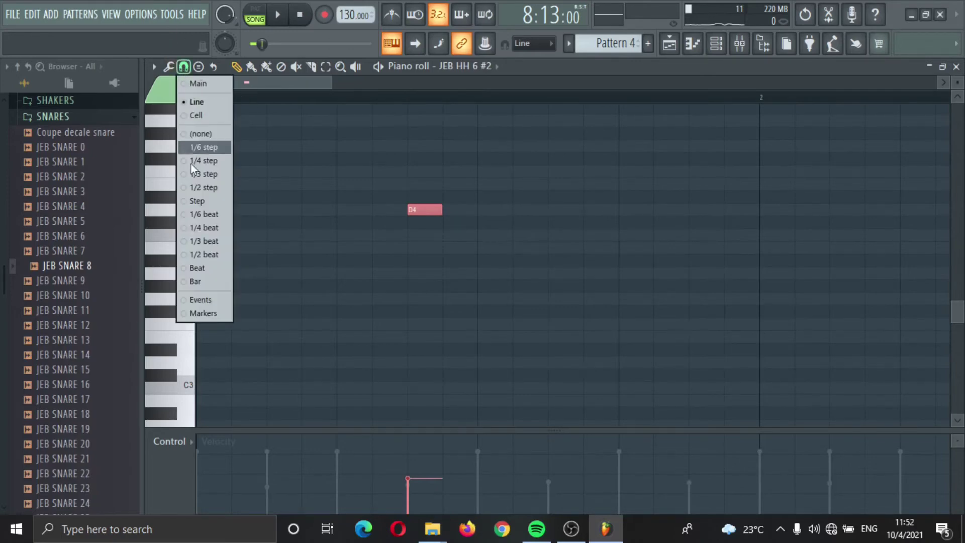
pyautogui.click(223, 187)
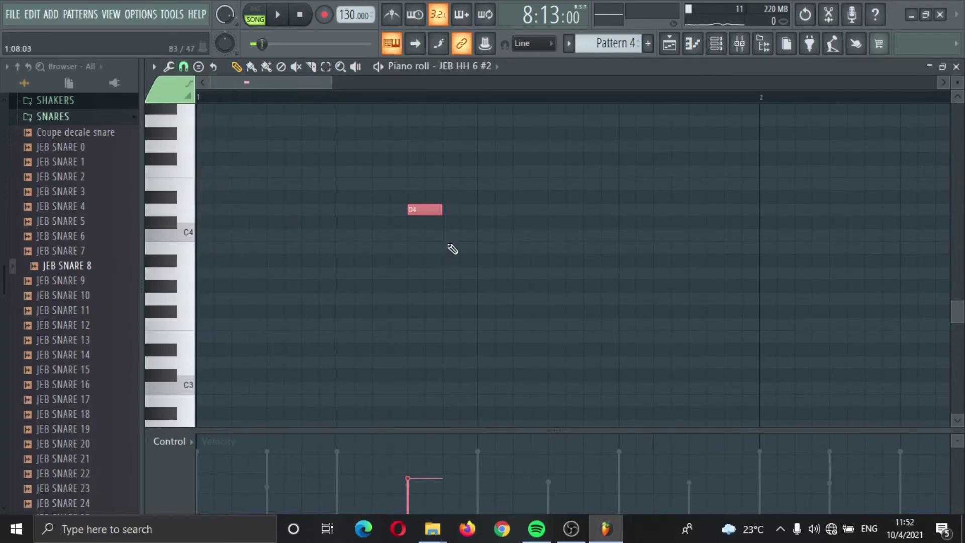
# Chop the D4 note into a rapid roll by lowering the arpeggiator's time multiplier, and shorten the whole roll to half a step.
pyautogui.hotkey('alt', 'a')
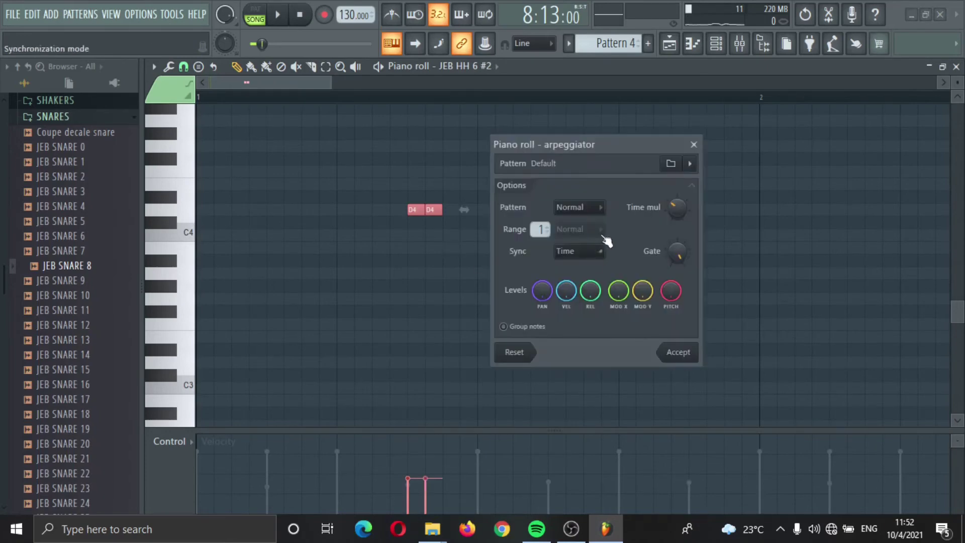
pyautogui.moveTo(679, 216); pyautogui.dragTo(679, 229)
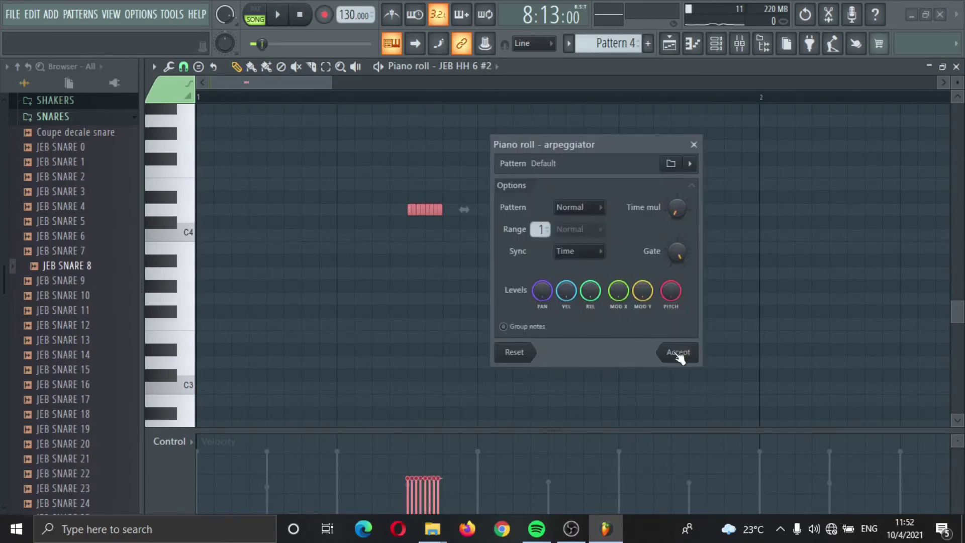
pyautogui.click(679, 353)
pyautogui.moveTo(464, 210); pyautogui.dragTo(442, 231)
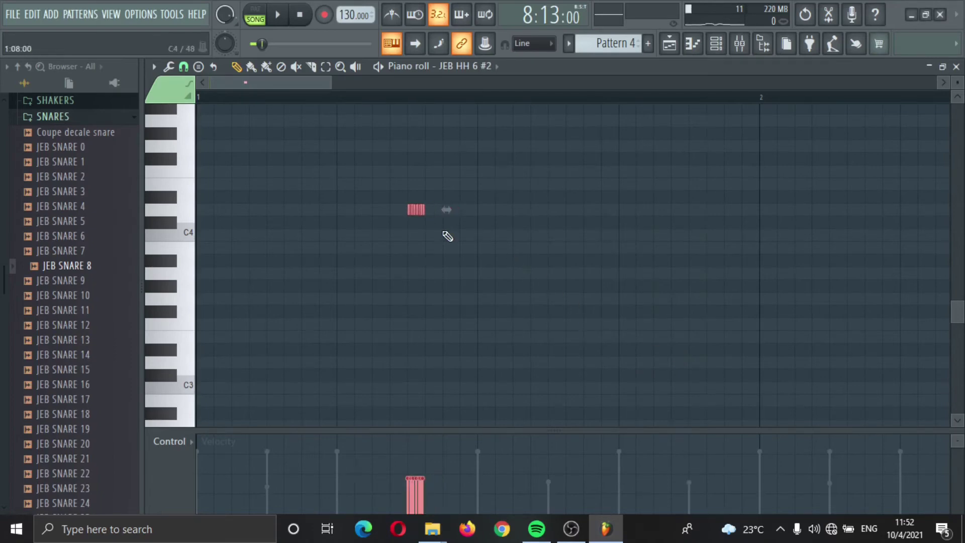
pyautogui.press('space')
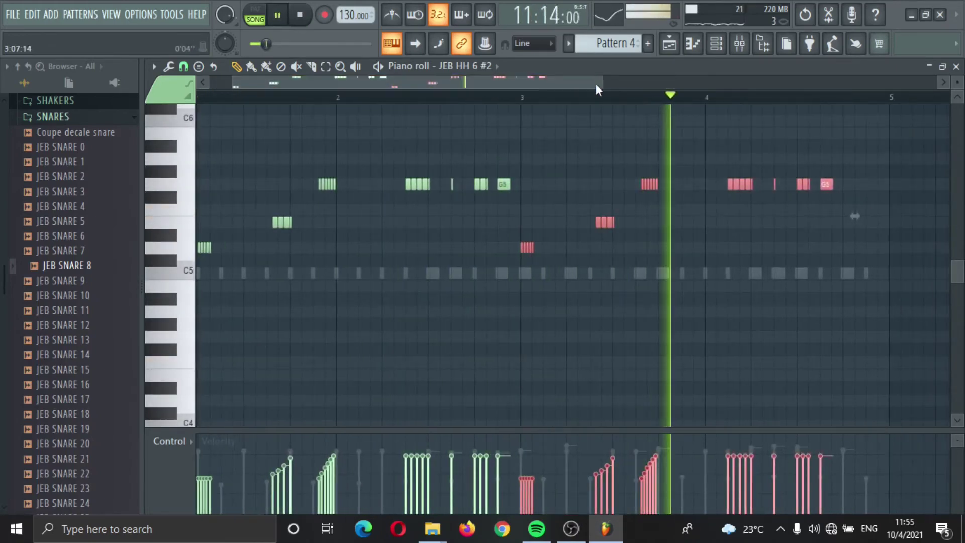
# Move the six-note G5 roll in bar 3 to start on beat 4, and add two G5 hits near the end of bar 4.
pyautogui.moveTo(599, 85); pyautogui.dragTo(438, 88)
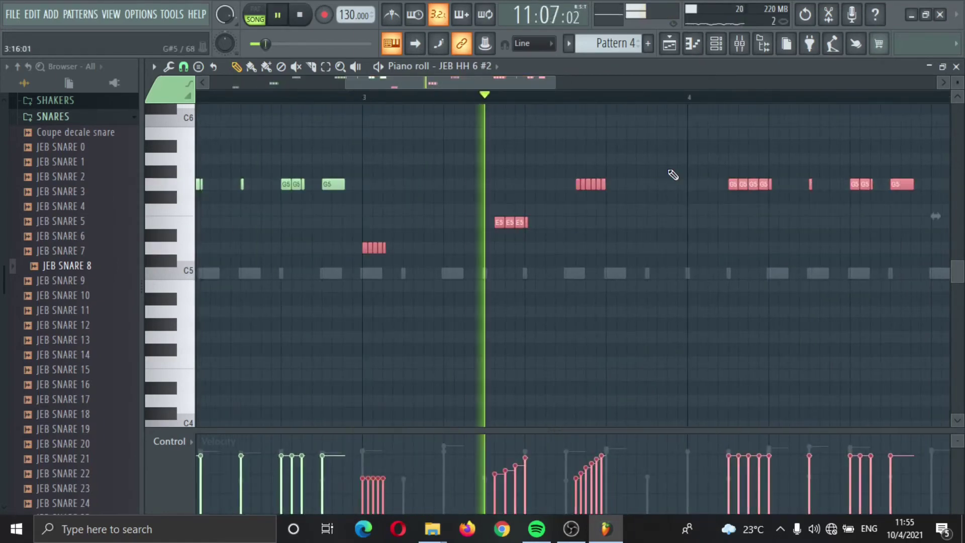
pyautogui.press('space')
pyautogui.moveTo(672, 154); pyautogui.dragTo(523, 216)
pyautogui.moveTo(593, 189); pyautogui.dragTo(624, 190)
pyautogui.press('space')
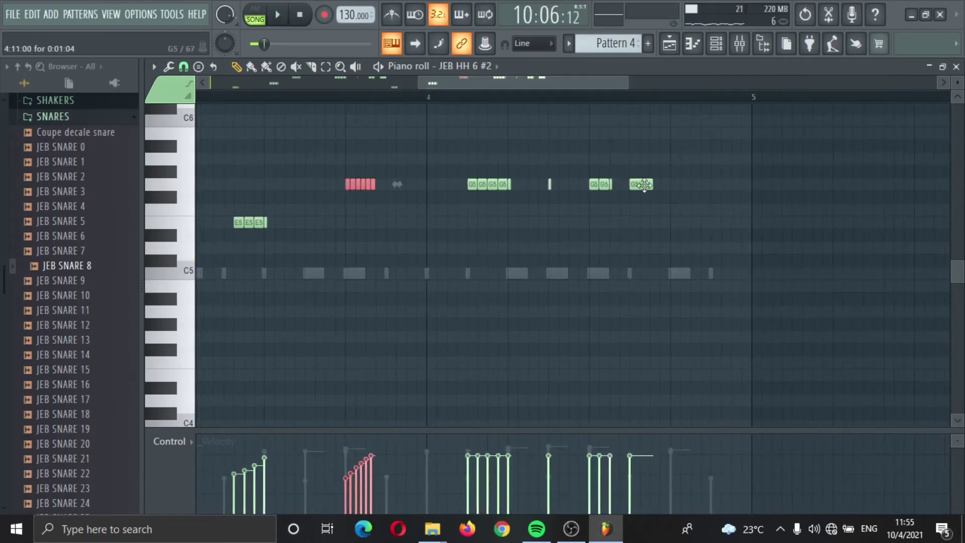
pyautogui.click(673, 184)
pyautogui.click(701, 184)
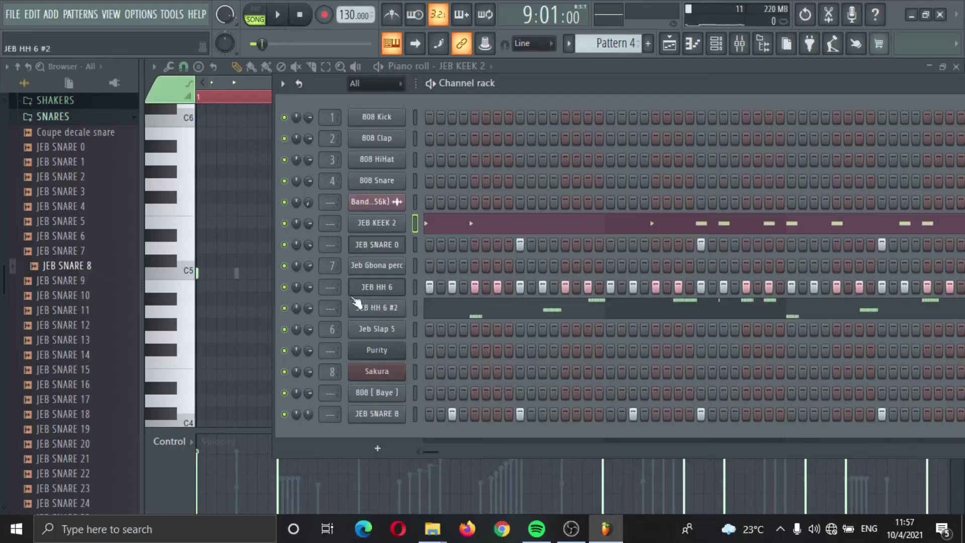
# Route the JEB HH 6 channel to mixer track 10 and load Fruity Flangus in that track's first effect slot.
pyautogui.click(374, 290)
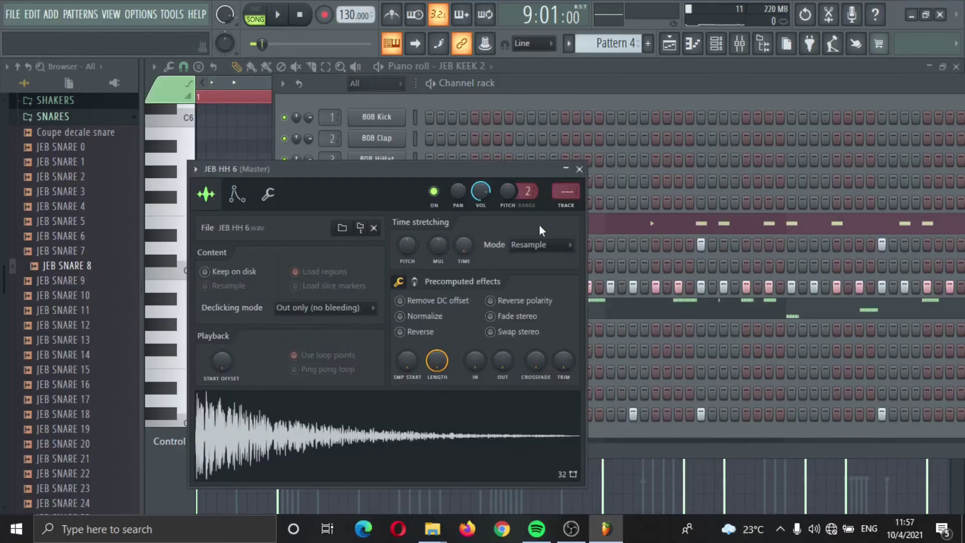
pyautogui.click(567, 206)
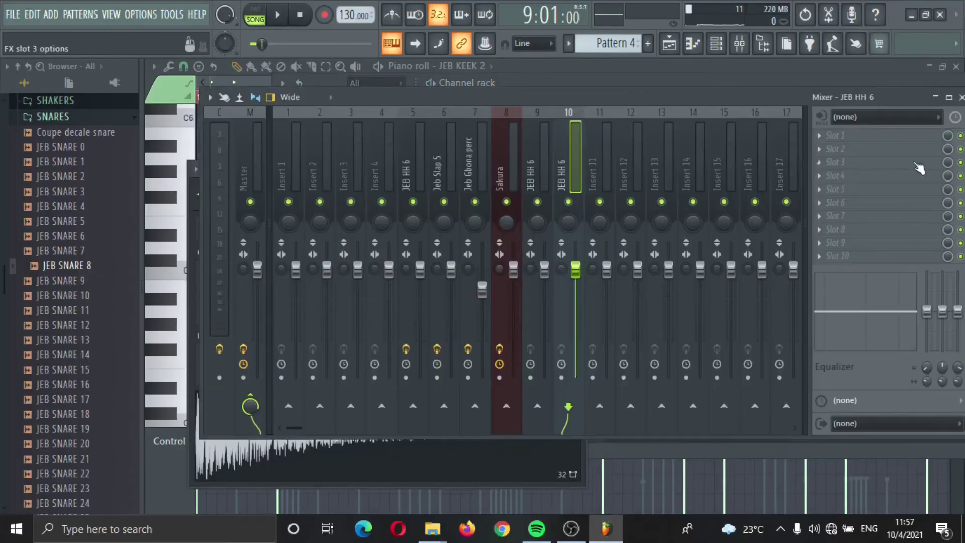
pyautogui.click(862, 139)
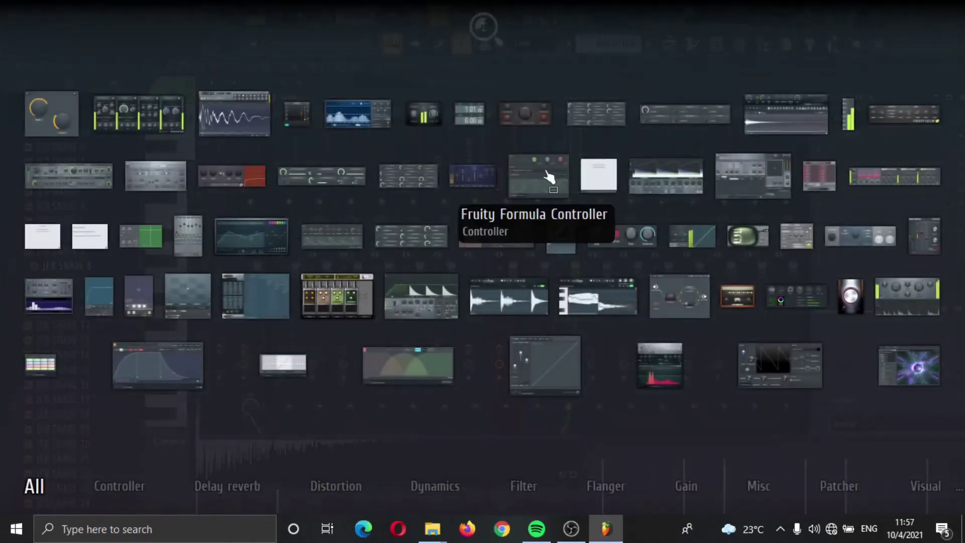
pyautogui.click(474, 172)
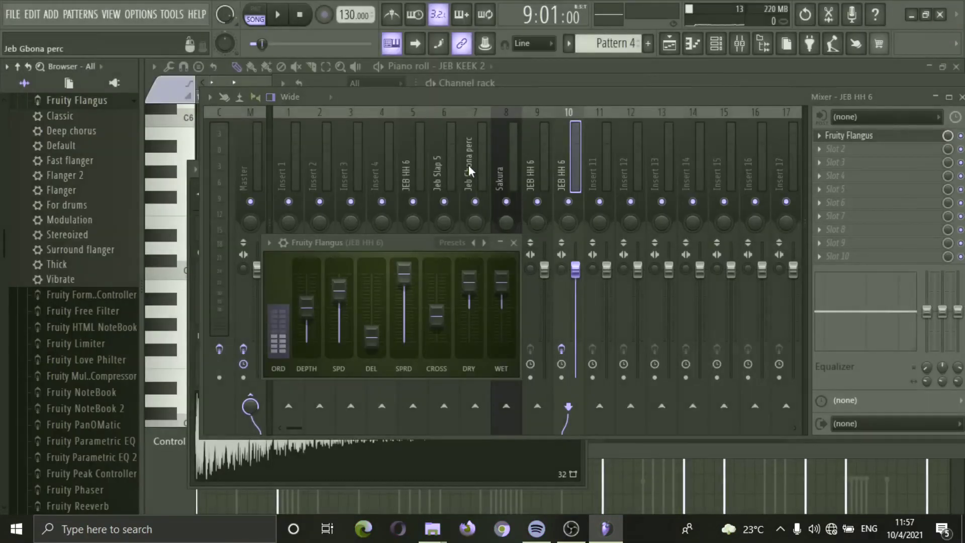
# Audition the Fruity Flangus presets over the arrangement and choose Fast flanger.
pyautogui.click(485, 243)
pyautogui.press('space')
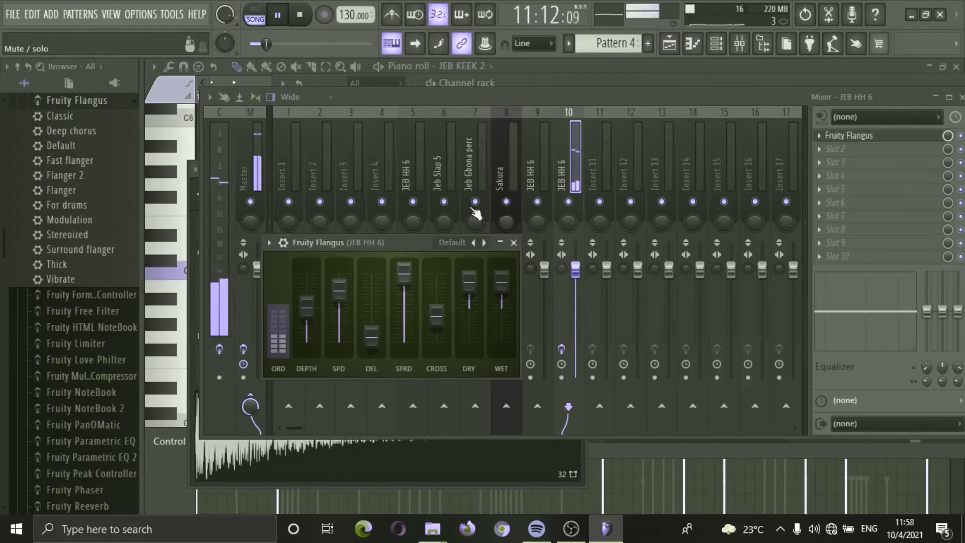
pyautogui.press('space')
pyautogui.click(481, 244)
pyautogui.press('space')
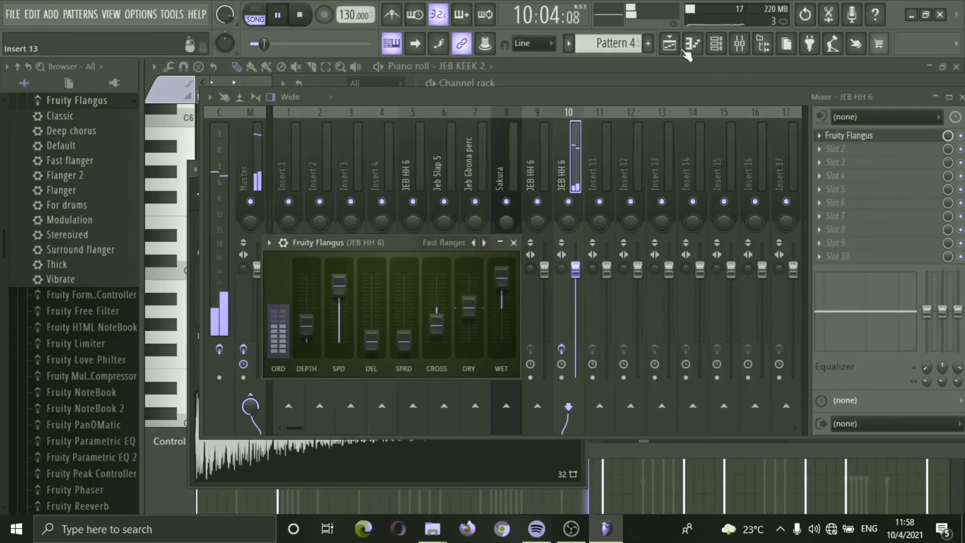
# Route the JEB HH 6 #2 channel to mixer track 10 and lower the imported song channel's volume during playback.
pyautogui.click(716, 43)
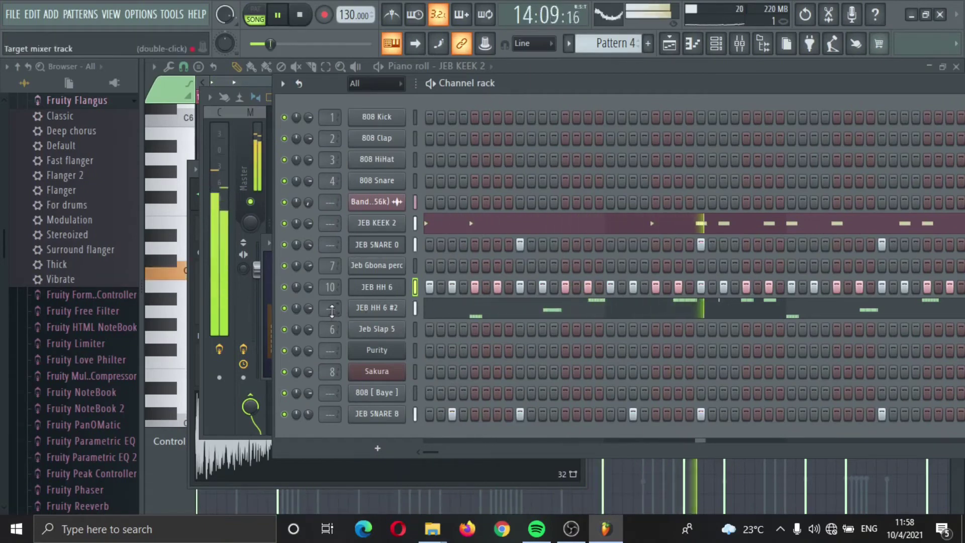
pyautogui.press('space')
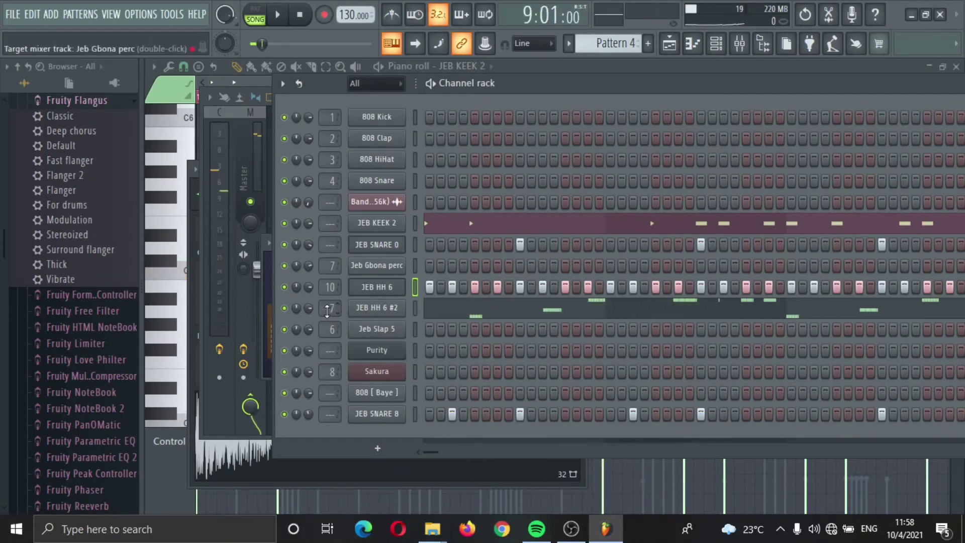
pyautogui.press('space')
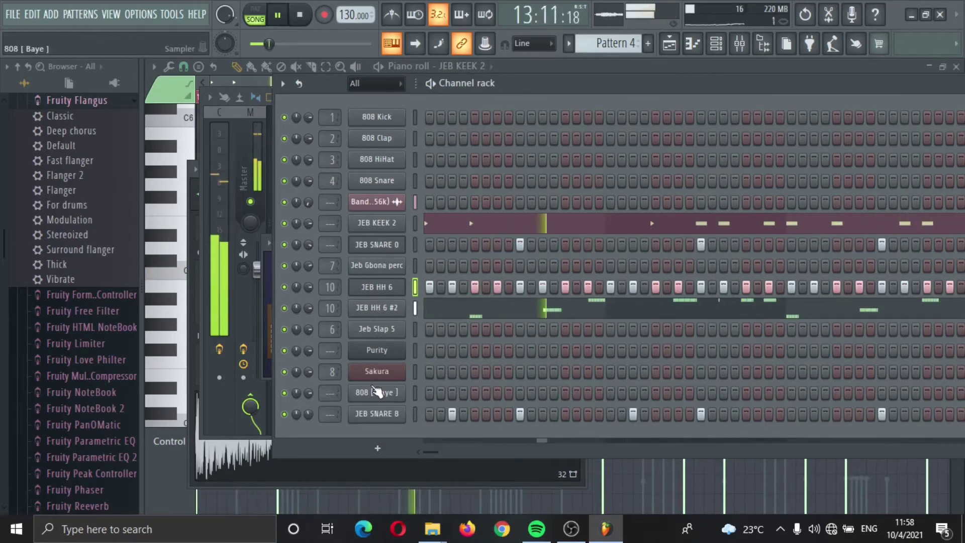
pyautogui.moveTo(309, 203); pyautogui.dragTo(309, 223)
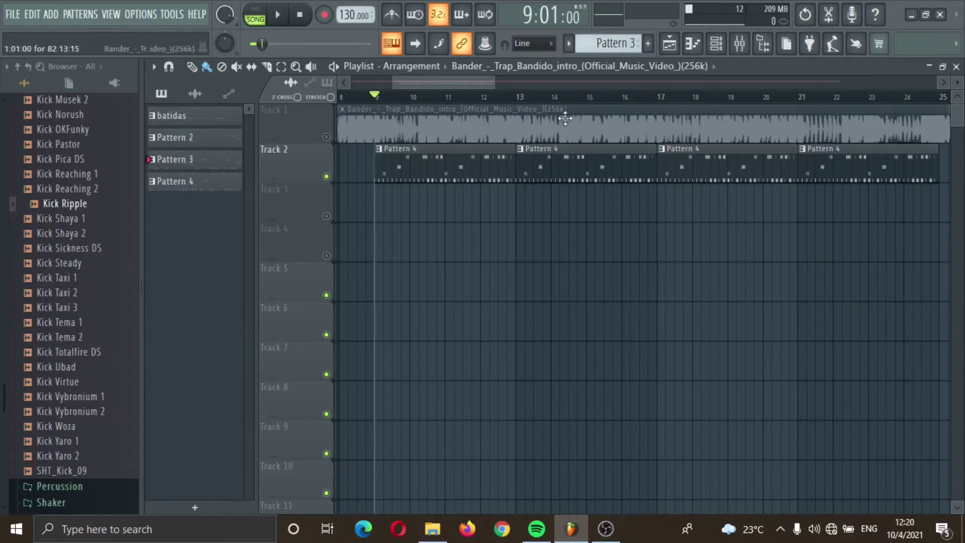
# Choose Pattern 2 and place one clip of it on Track 3 of the playlist, starting at bar 9.
pyautogui.click(633, 69)
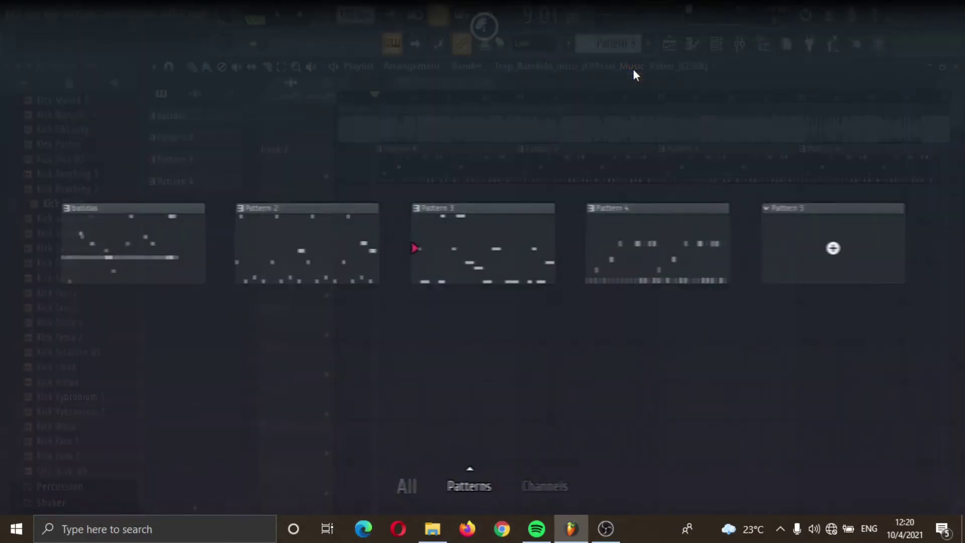
pyautogui.click(361, 229)
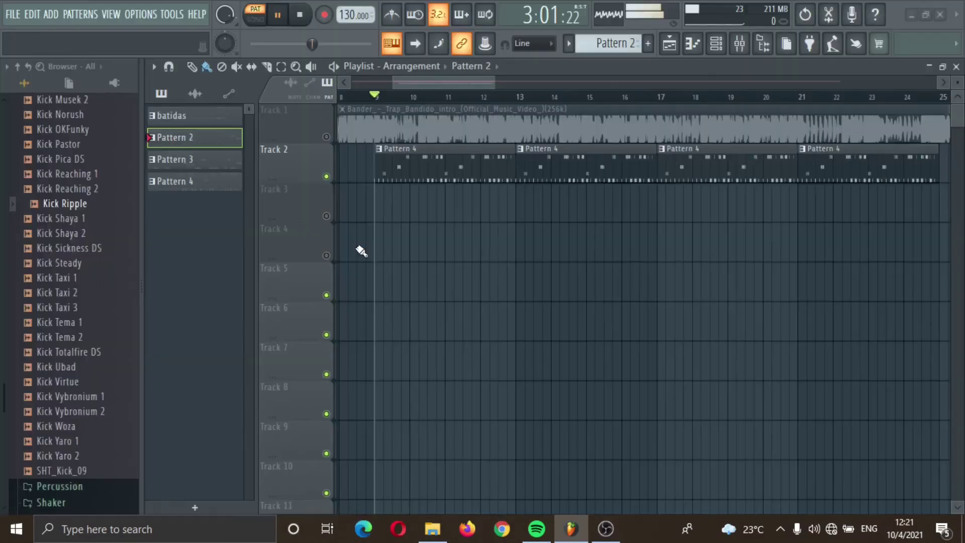
pyautogui.click(387, 217)
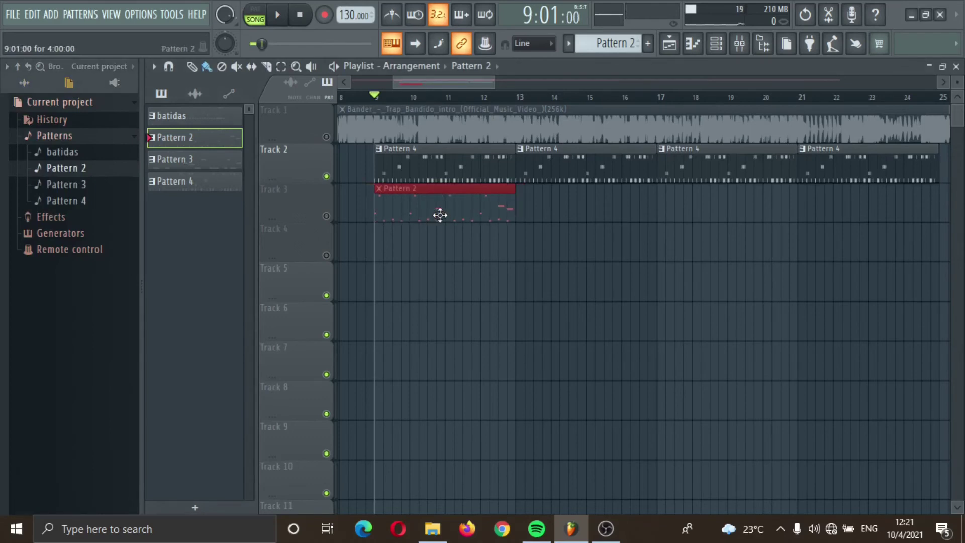
# Repeat the Pattern 2 clip three more times along Track 3 up to bar 25, then unmute the track and play the arrangement.
pyautogui.hscroll(1, 440, 215)
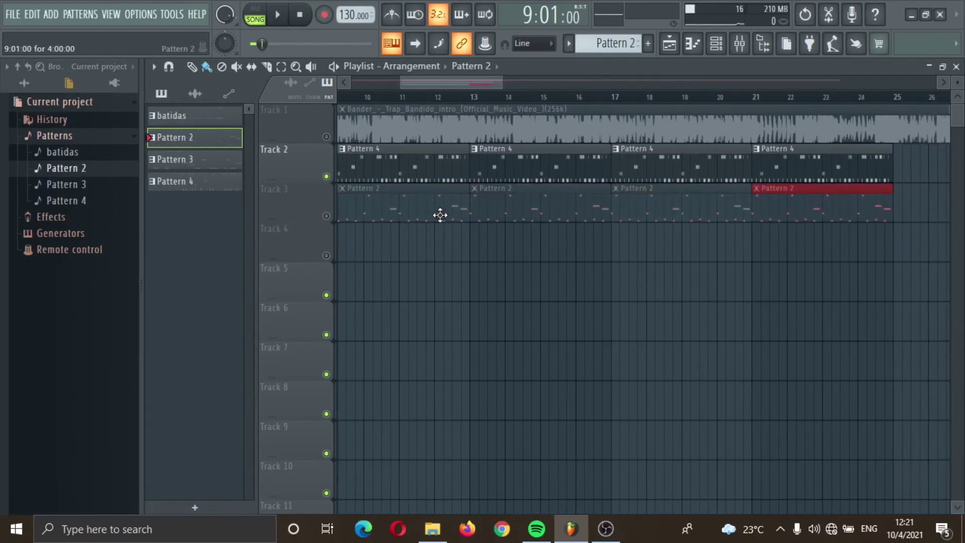
pyautogui.moveTo(448, 84); pyautogui.dragTo(404, 84)
pyautogui.click(328, 217)
pyautogui.press('space')
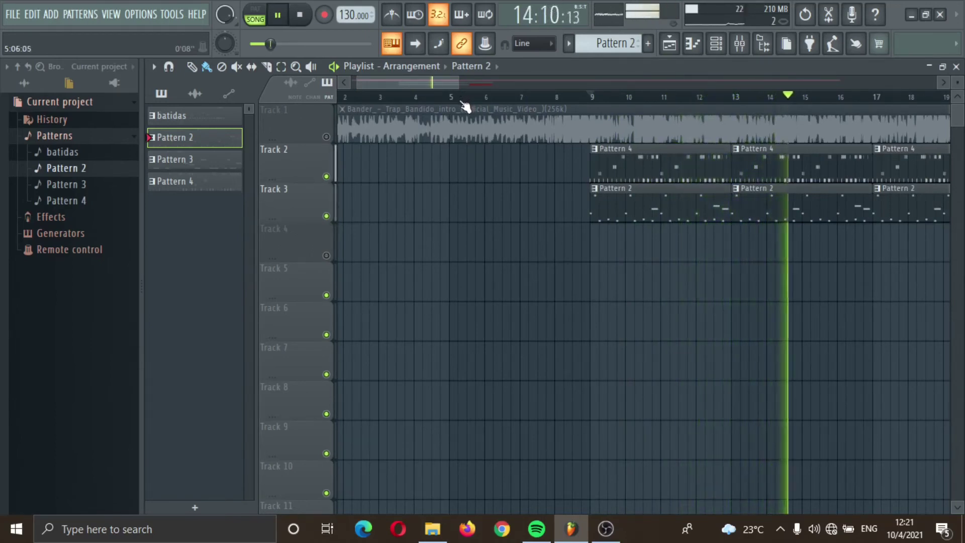
pyautogui.moveTo(428, 85); pyautogui.dragTo(461, 103)
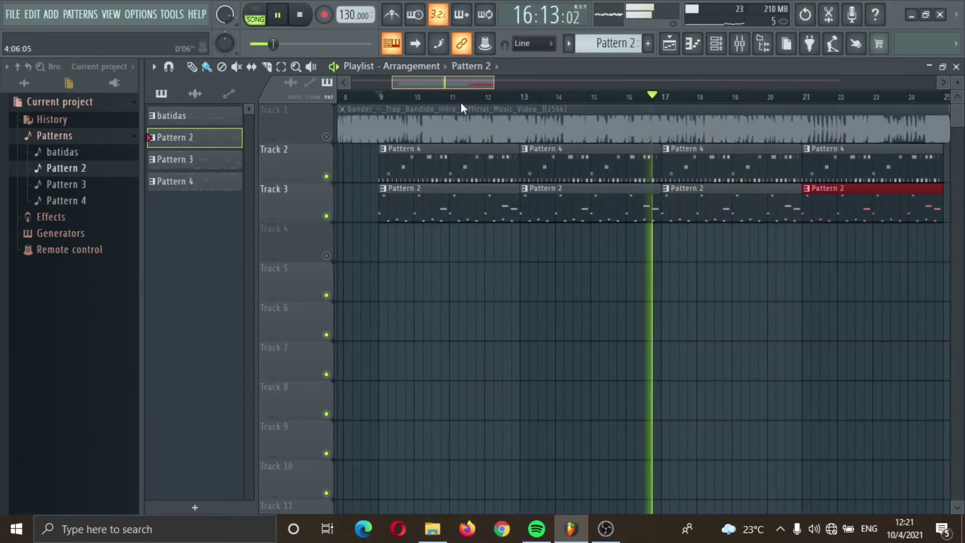
pyautogui.press('space')
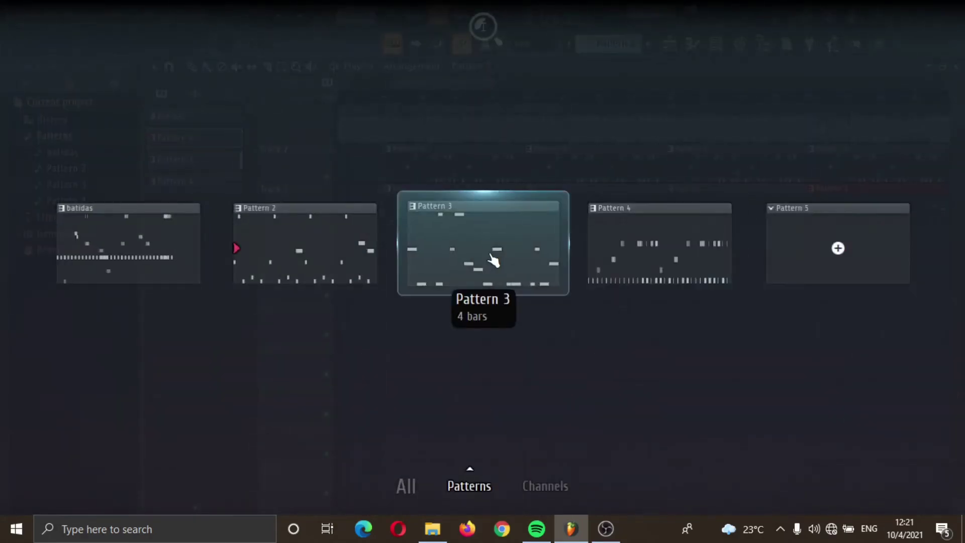
# Choose Pattern 3, place one clip of it on Track 4 starting at bar 9, and unmute that track.
pyautogui.click(495, 259)
pyautogui.click(415, 253)
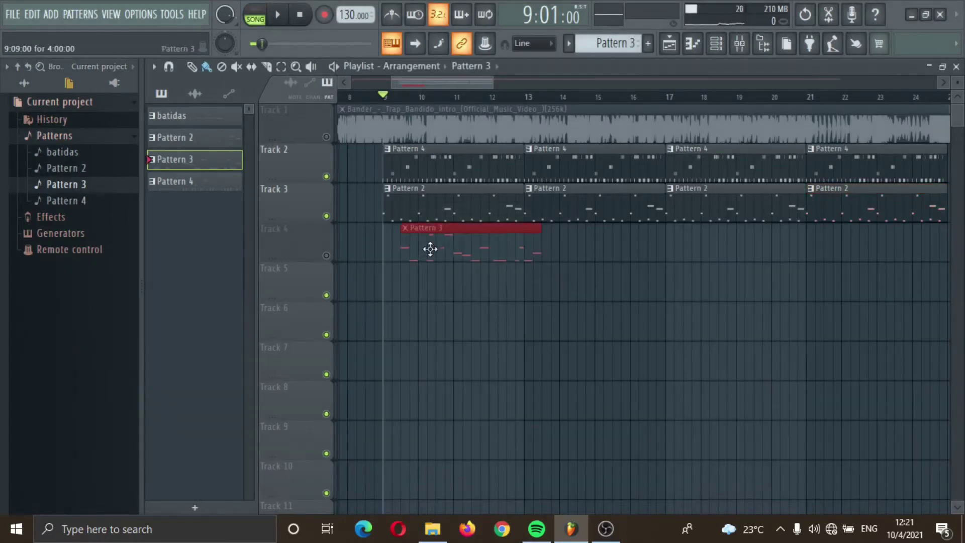
pyautogui.moveTo(430, 249); pyautogui.dragTo(406, 249)
pyautogui.click(326, 255)
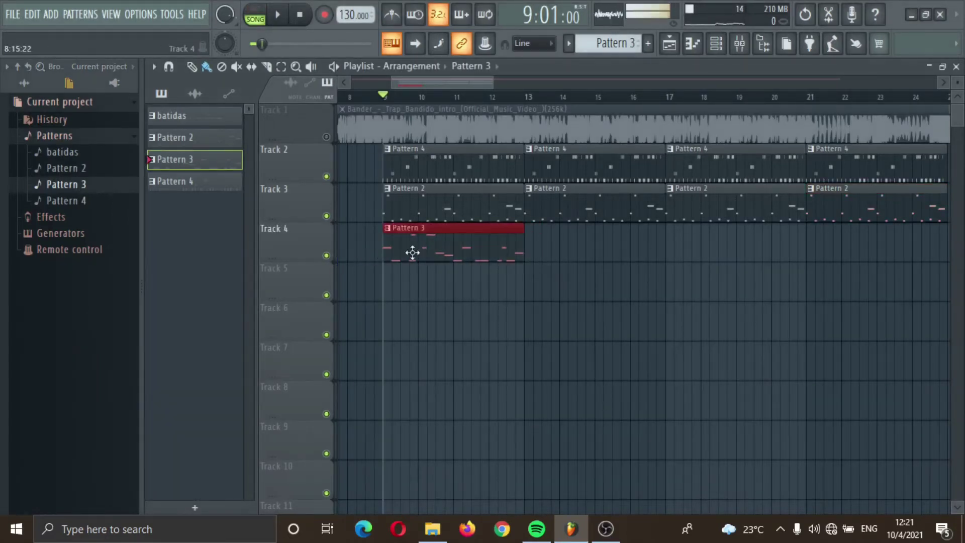
# Play the arrangement and duplicate the Pattern 3 clip three times along Track 4 up to bar 25.
pyautogui.press('space')
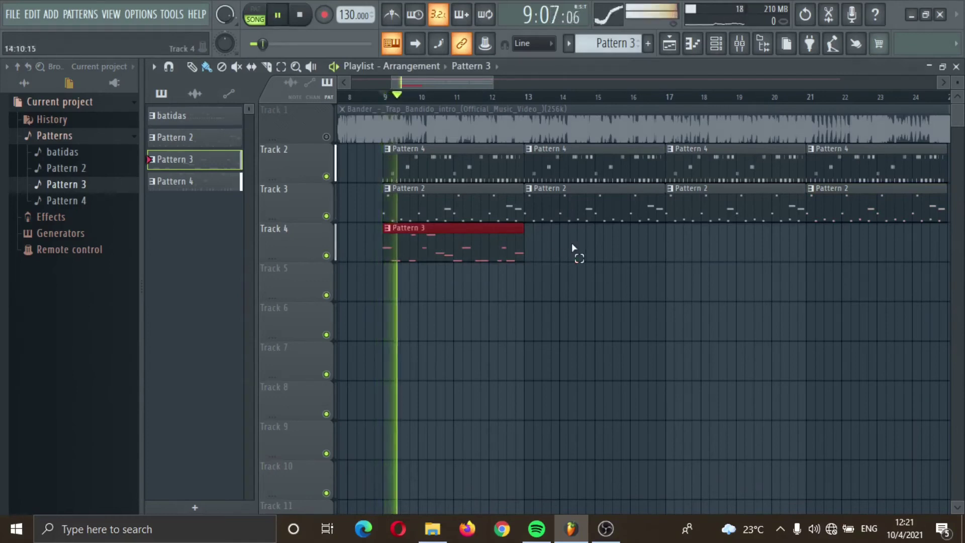
pyautogui.hotkey('ctrl', 'b')
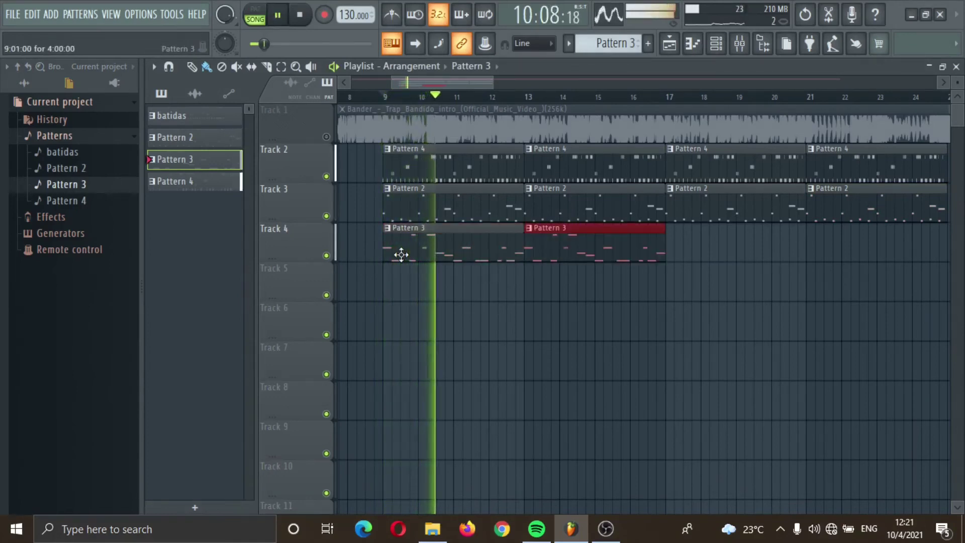
pyautogui.hotkey('ctrl', 'b')
pyautogui.hotkey('ctrl', 'b')
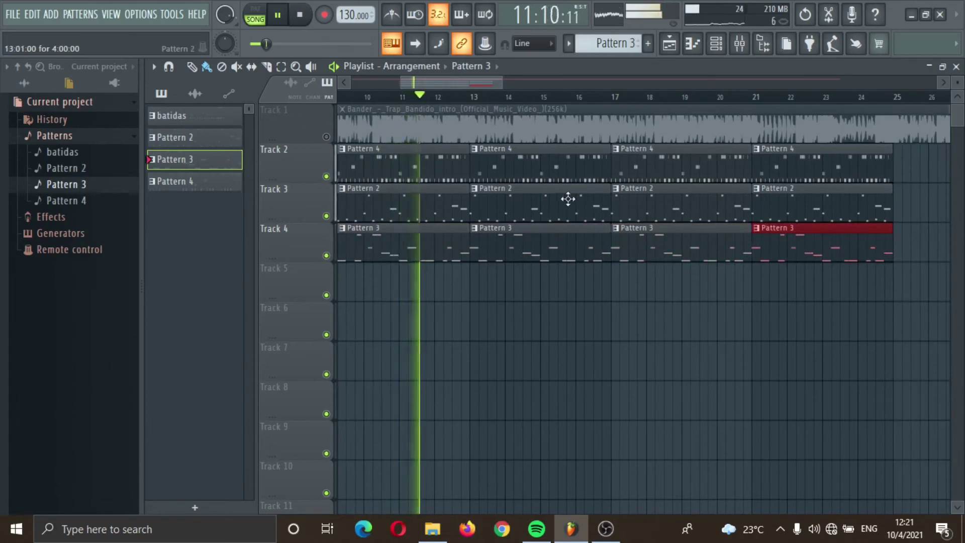
# Examine the mixer levels during playback and raise the system headphone volume to 100.
pyautogui.click(740, 44)
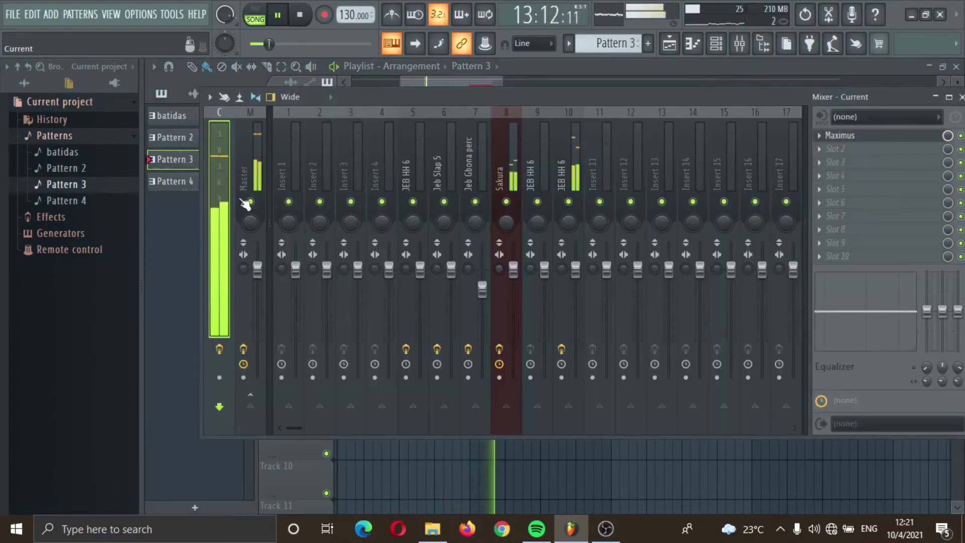
pyautogui.click(811, 535)
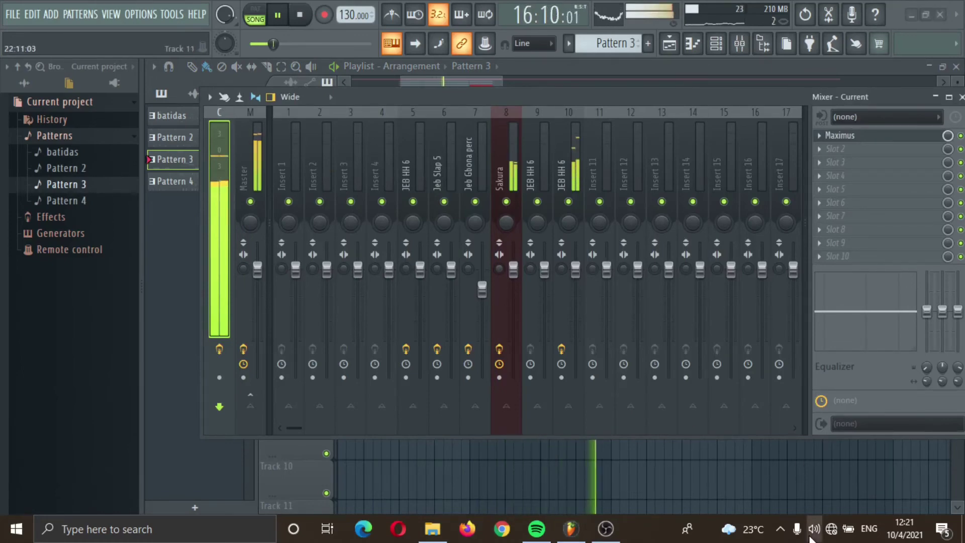
pyautogui.click(811, 536)
pyautogui.moveTo(874, 499); pyautogui.dragTo(920, 498)
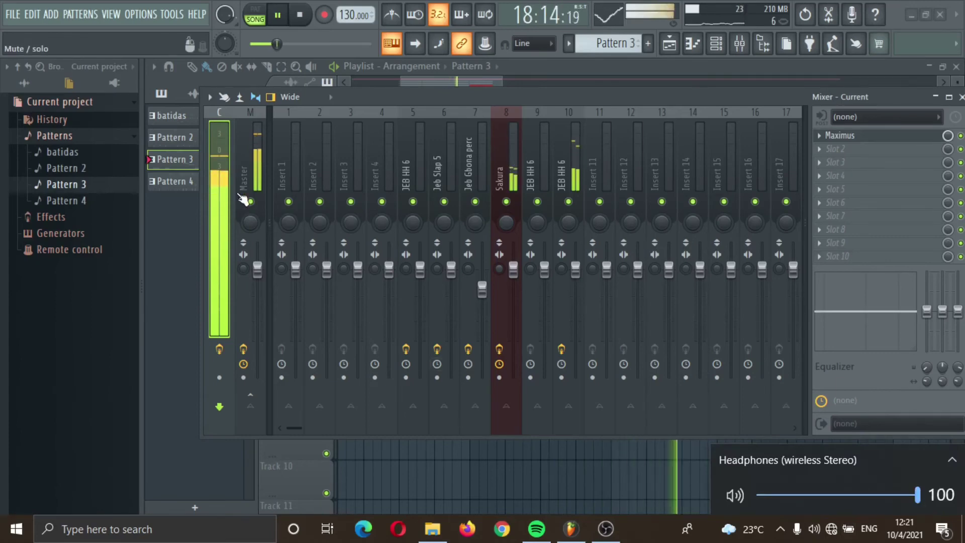
pyautogui.click(218, 167)
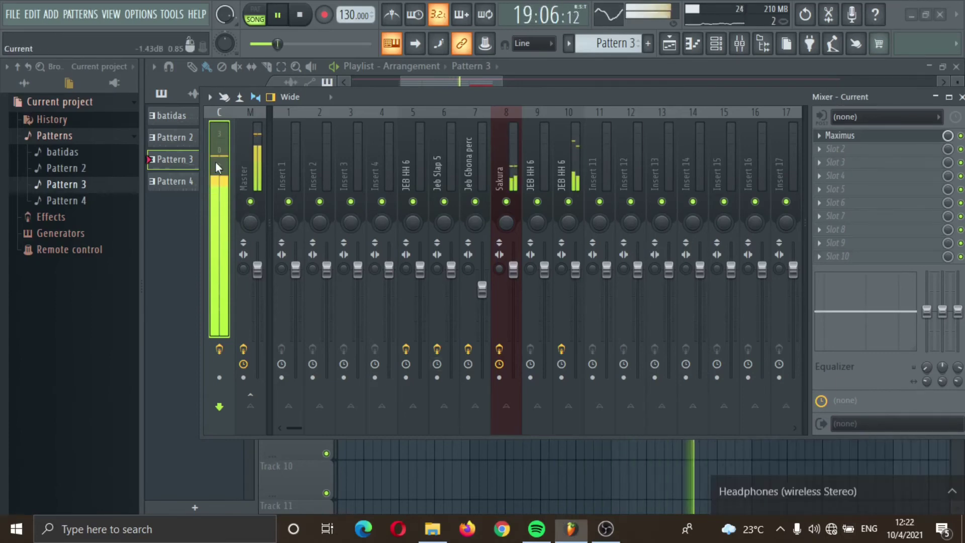
# Move the Jeb Gbona perc and Jeb Slap 5 notes from the batidas pattern into the same channels of Pattern 4.
pyautogui.click(669, 45)
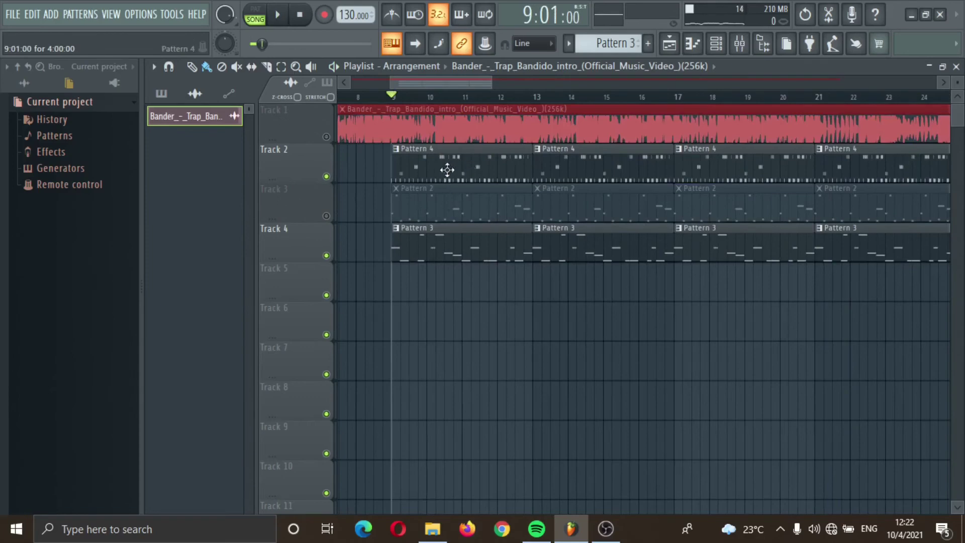
pyautogui.click(717, 45)
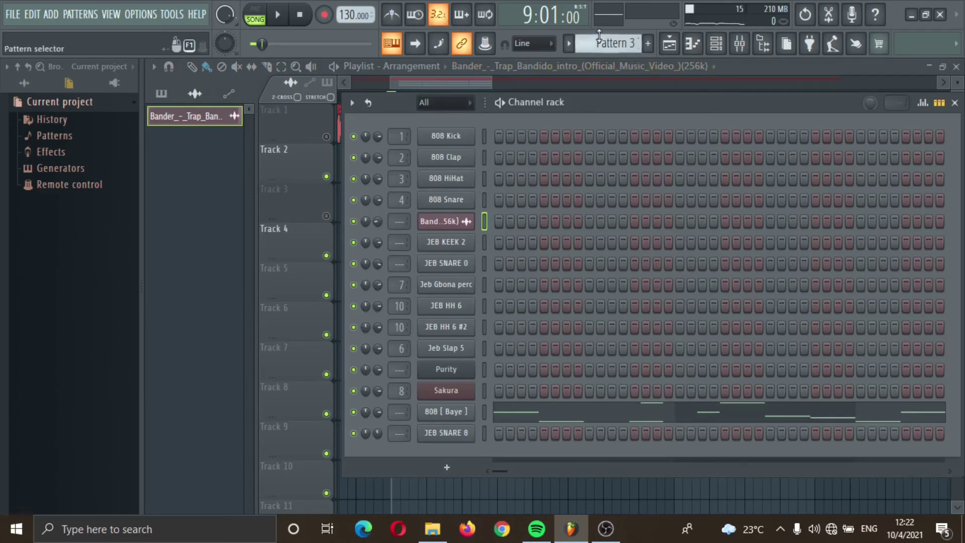
pyautogui.scroll(2, 597, 39)
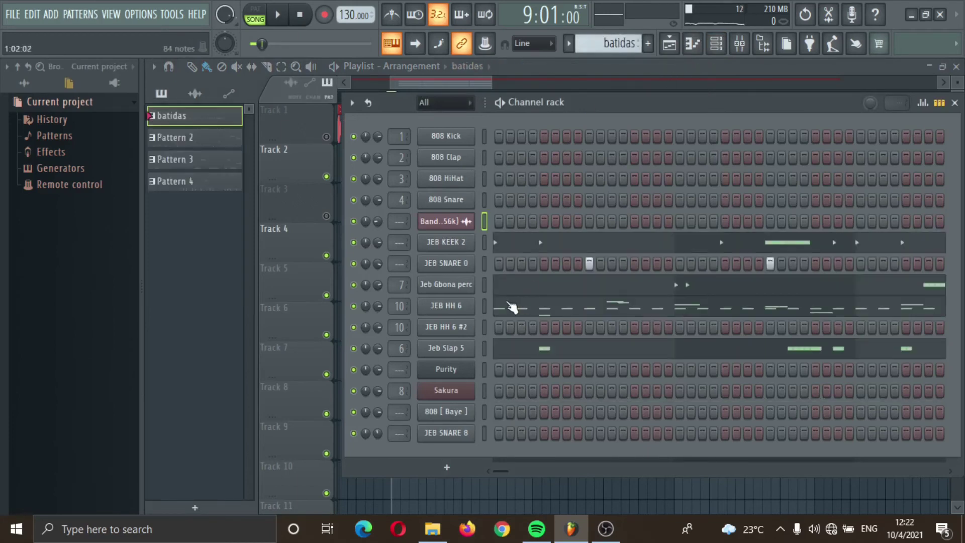
pyautogui.click(487, 291)
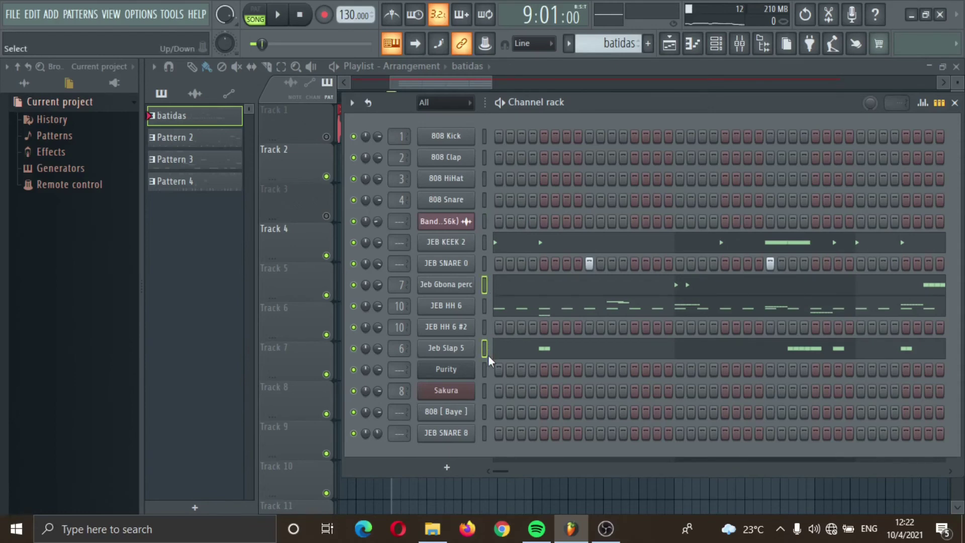
pyautogui.hotkey('ctrl', 'x')
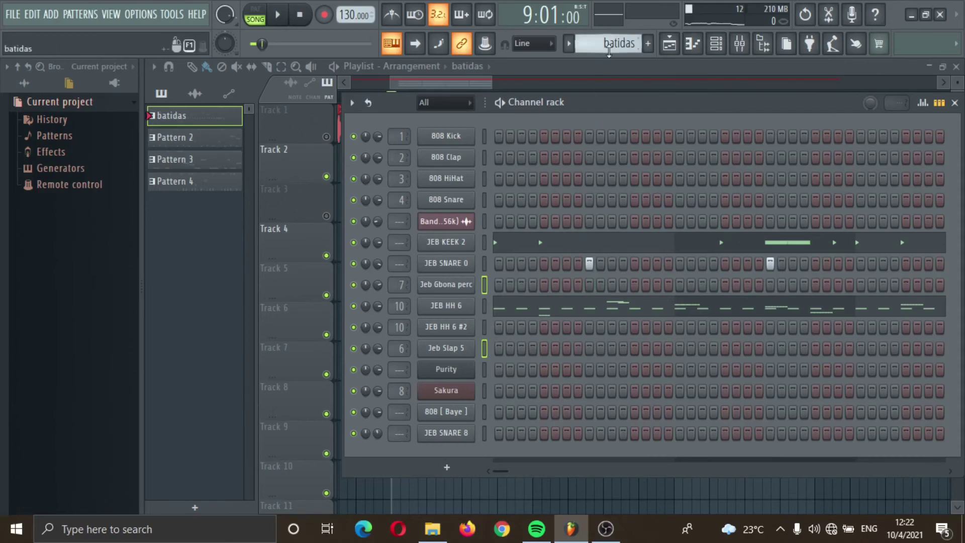
pyautogui.scroll(-3, 608, 47)
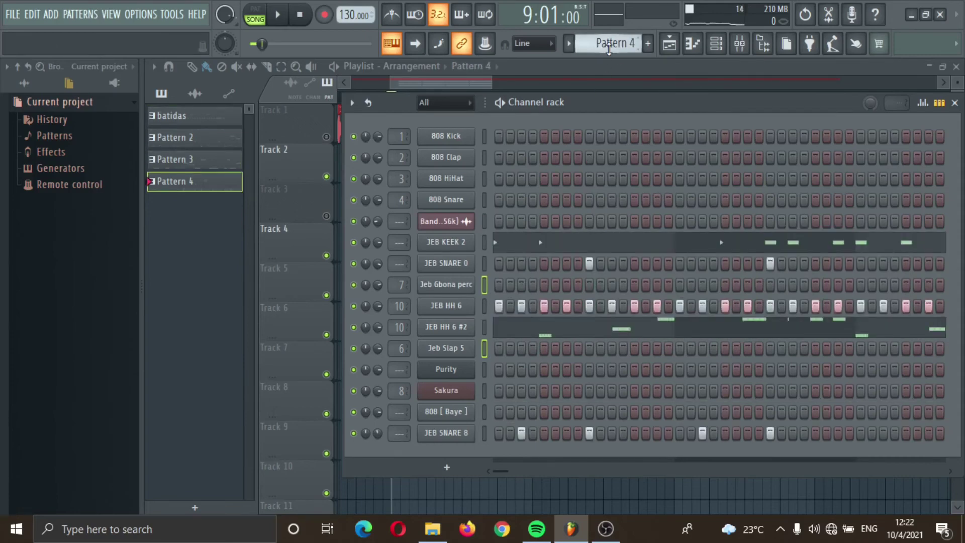
pyautogui.hotkey('ctrl', 'v')
# Place one clip of Pattern 4 on Track 5 of the playlist, starting at bar 9.
pyautogui.click(671, 53)
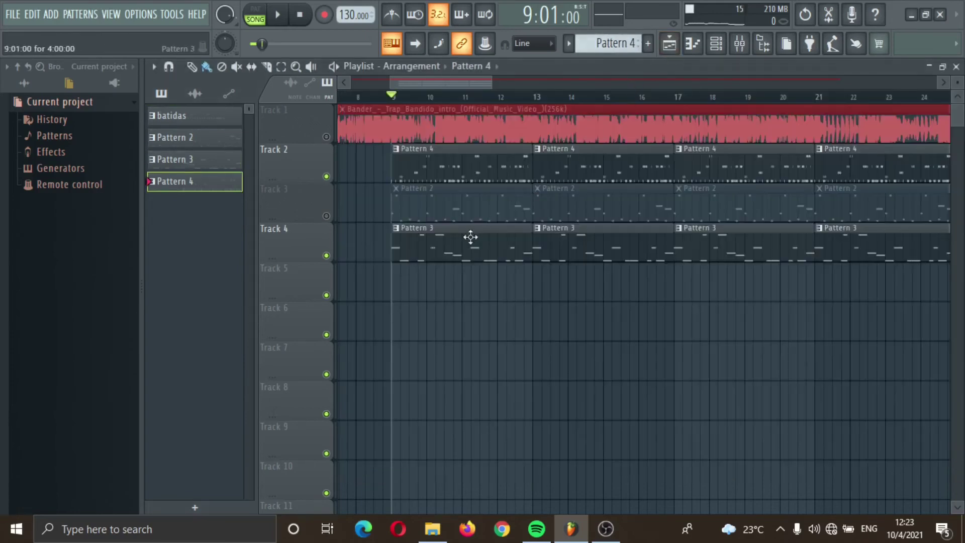
pyautogui.click(413, 286)
pyautogui.moveTo(472, 285); pyautogui.dragTo(453, 285)
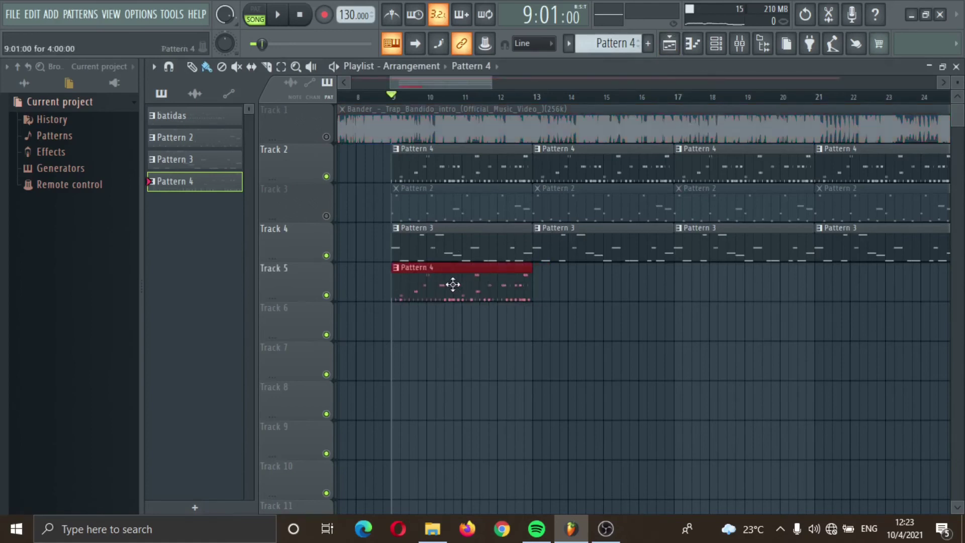
# Duplicate the Pattern 4 clip three times along Track 5 up to bar 25 and listen to the arrangement.
pyautogui.press('space')
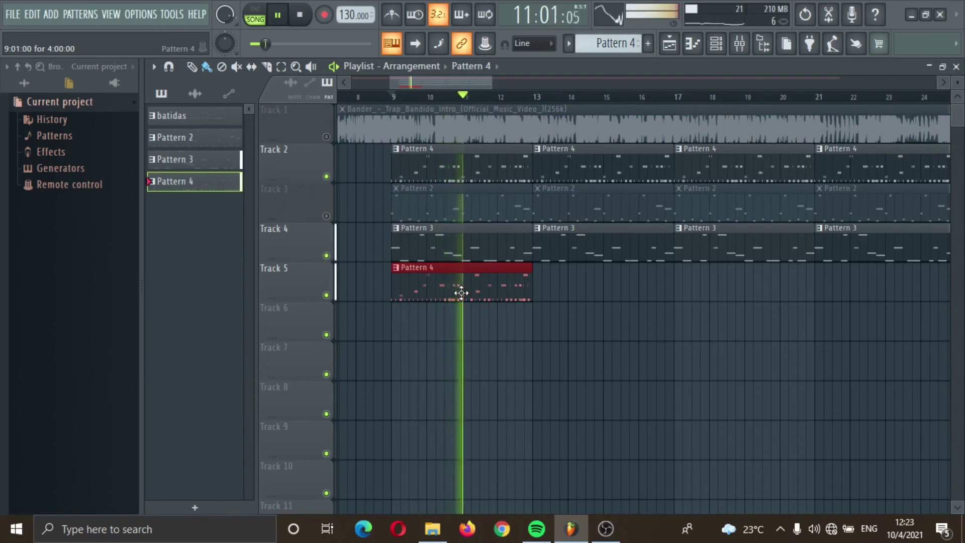
pyautogui.hotkey('ctrl', 'b')
pyautogui.hotkey('ctrl', 'b')
pyautogui.hotkey('ctrl', 'b')
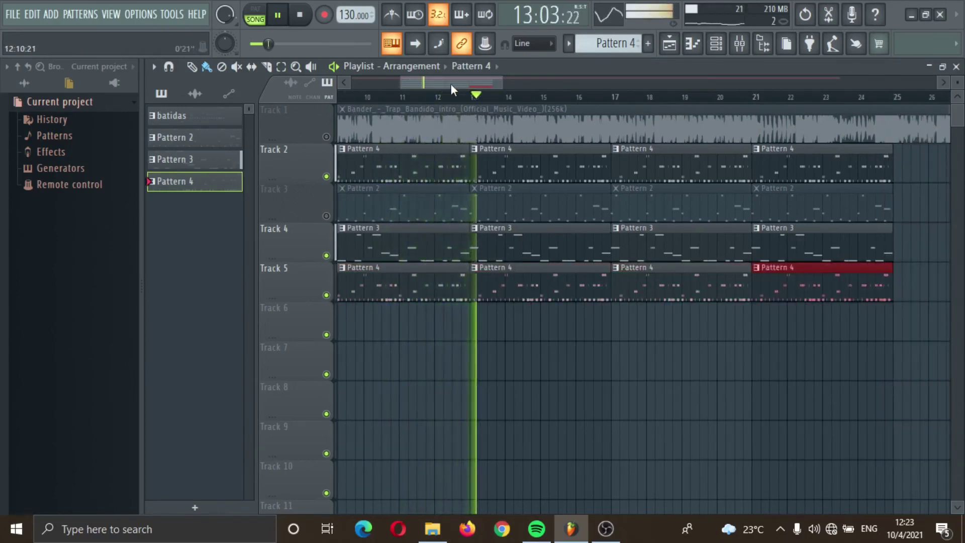
pyautogui.moveTo(450, 84); pyautogui.dragTo(424, 90)
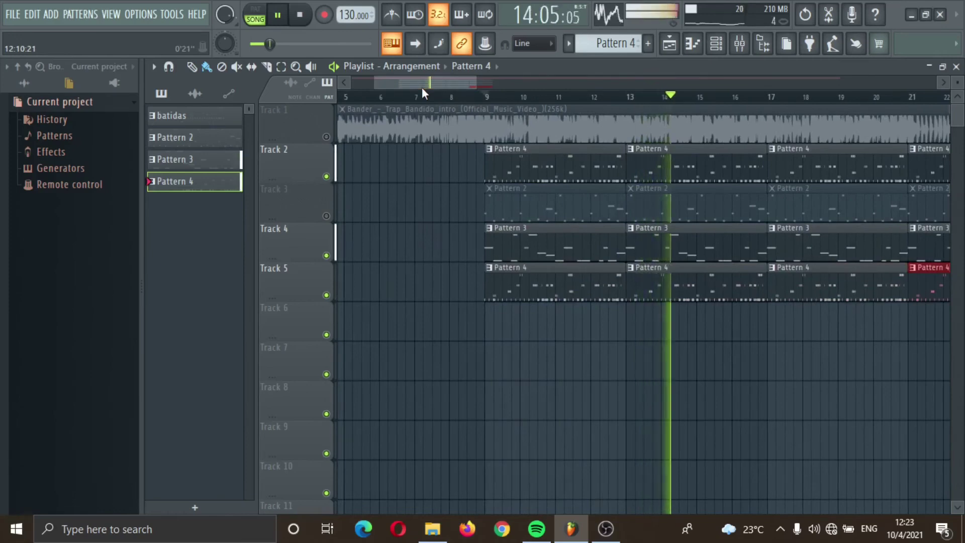
pyautogui.press('space')
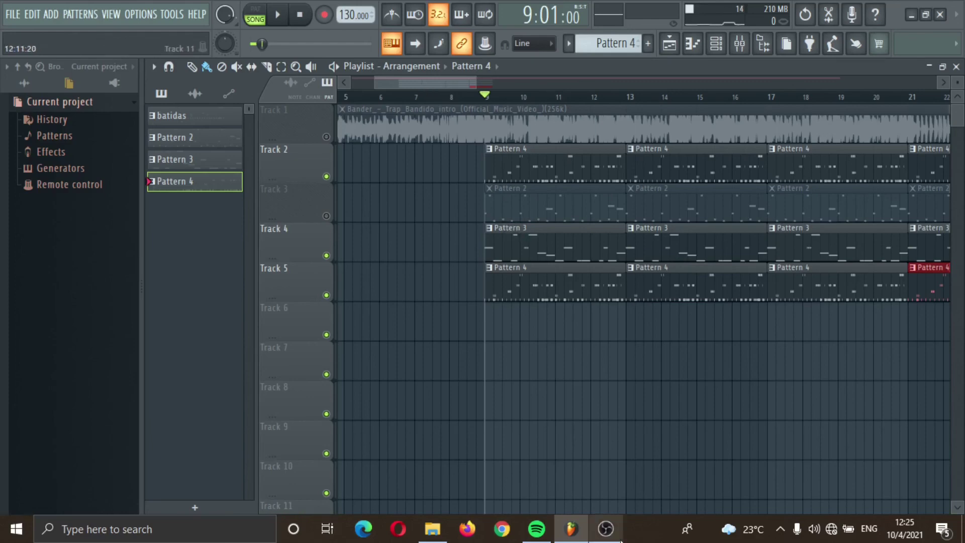
pyautogui.click(606, 529)
pyautogui.click(744, 338)
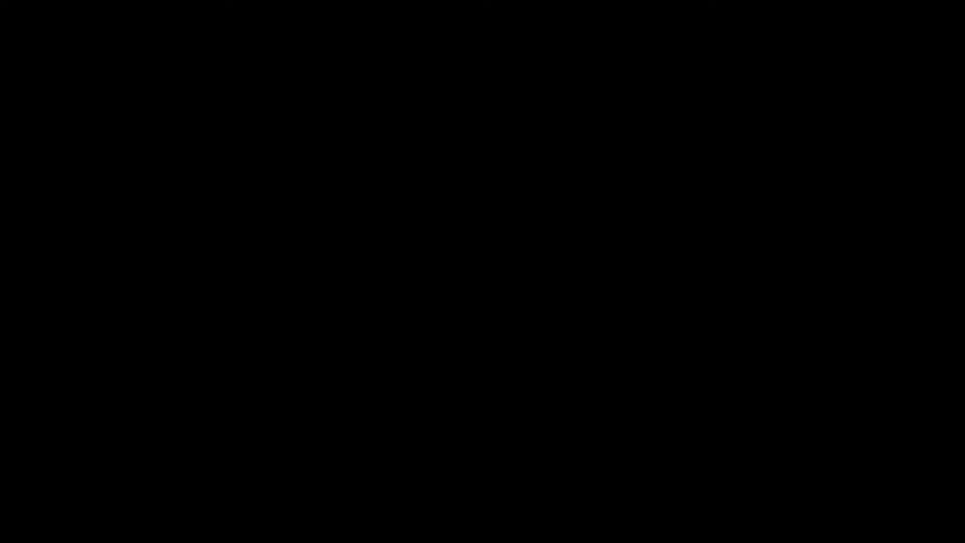